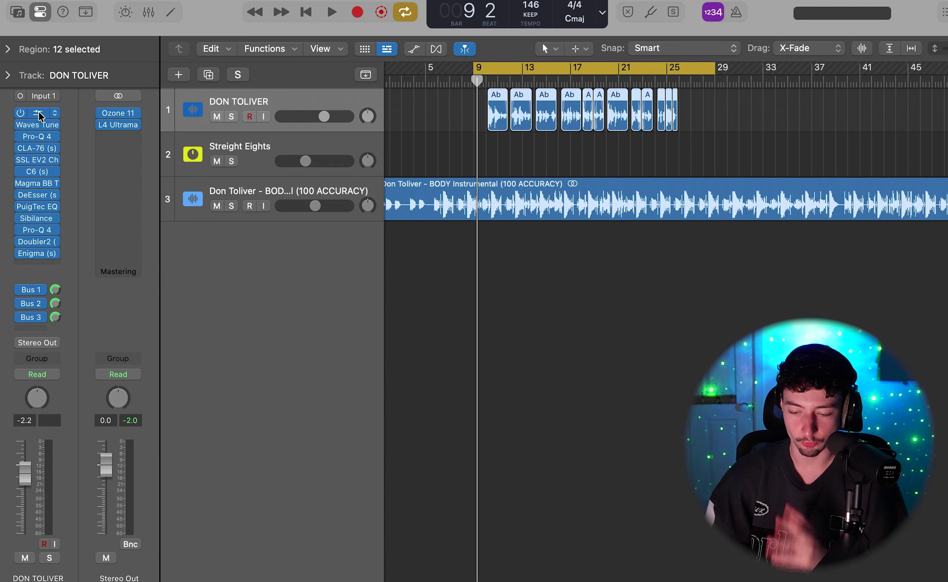
- Open Melodyne on the DON TOLIVER vocal track and review the vocal's note pitches in its editor
left_click(39, 113)
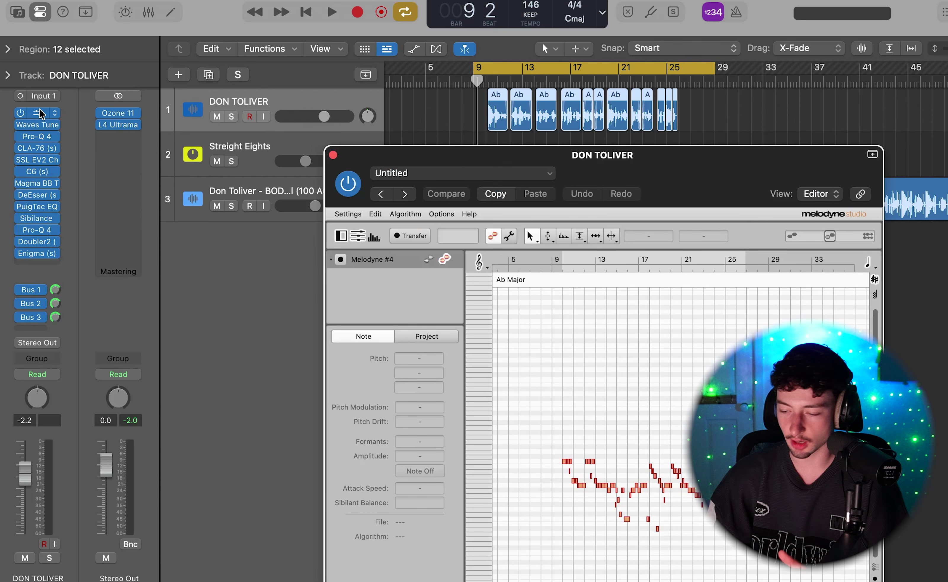
left_click_drag(642, 156, 568, 78)
scroll(566, 294, "up", 5)
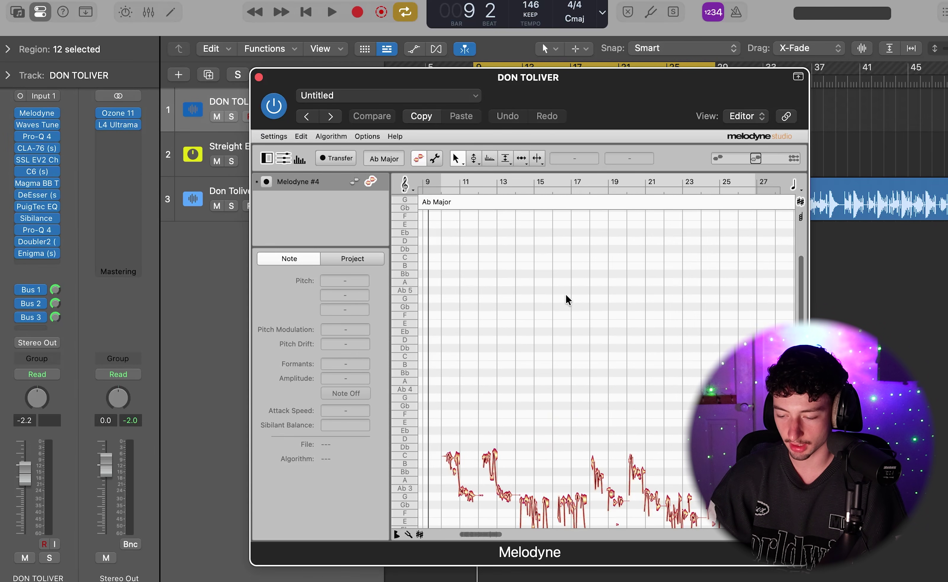
scroll(566, 297, "down", 4)
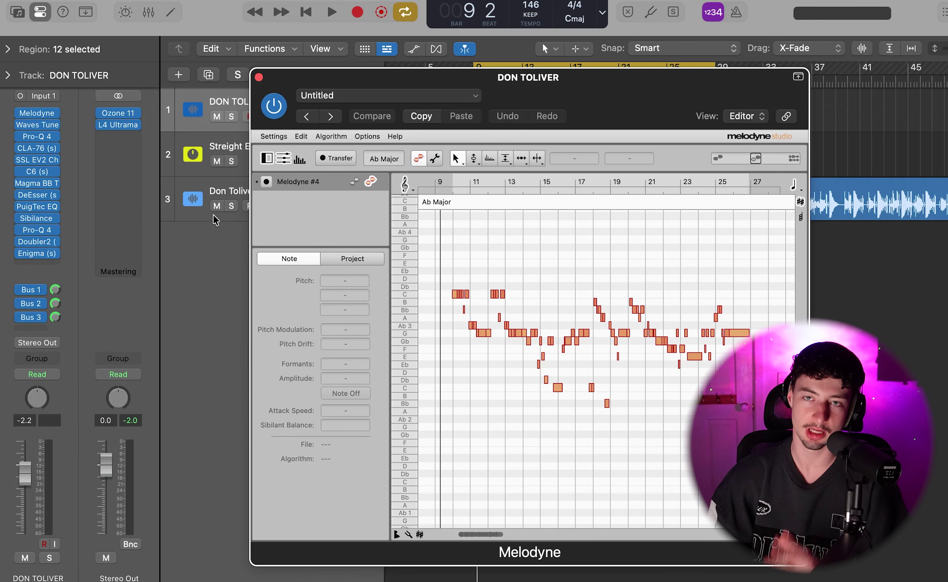
scroll(504, 263, "up", 4)
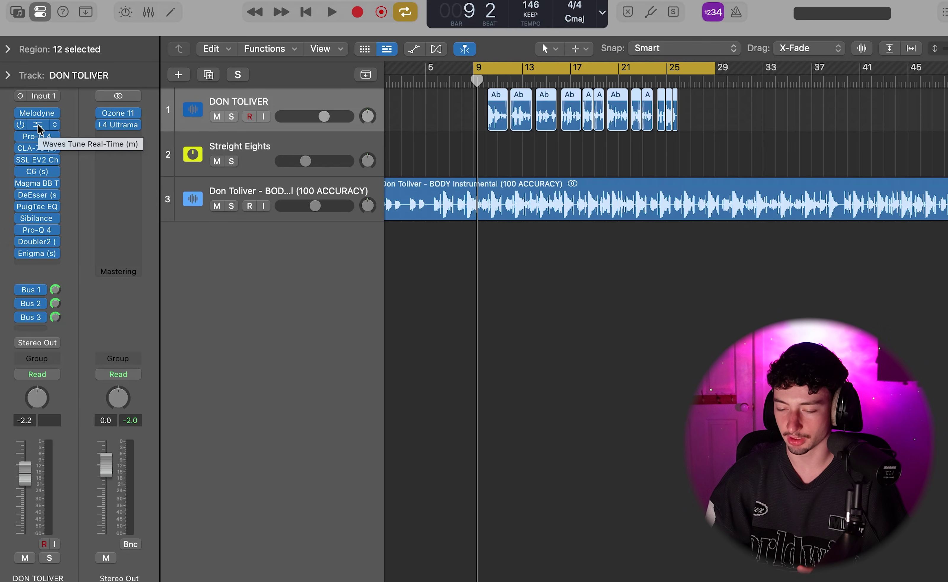
- Check the Waves Tune Real-Time settings, then bypass the vocal's inserts and sends below it and play the track
left_click(38, 128)
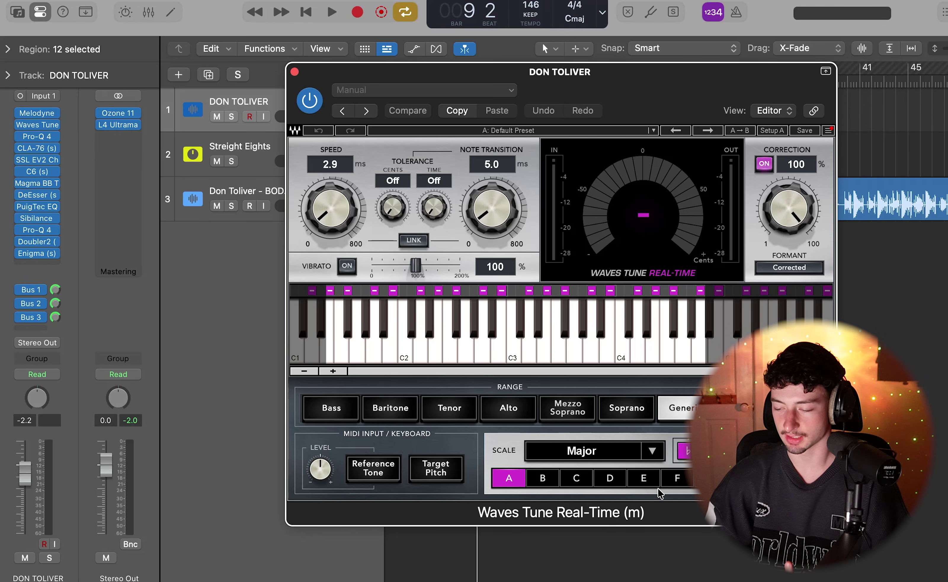
left_click(294, 72)
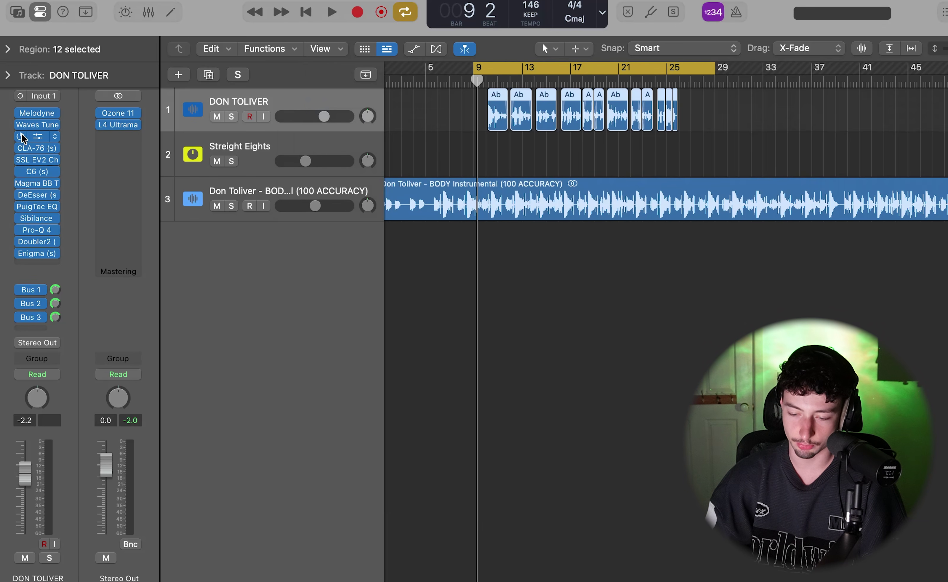
key("space")
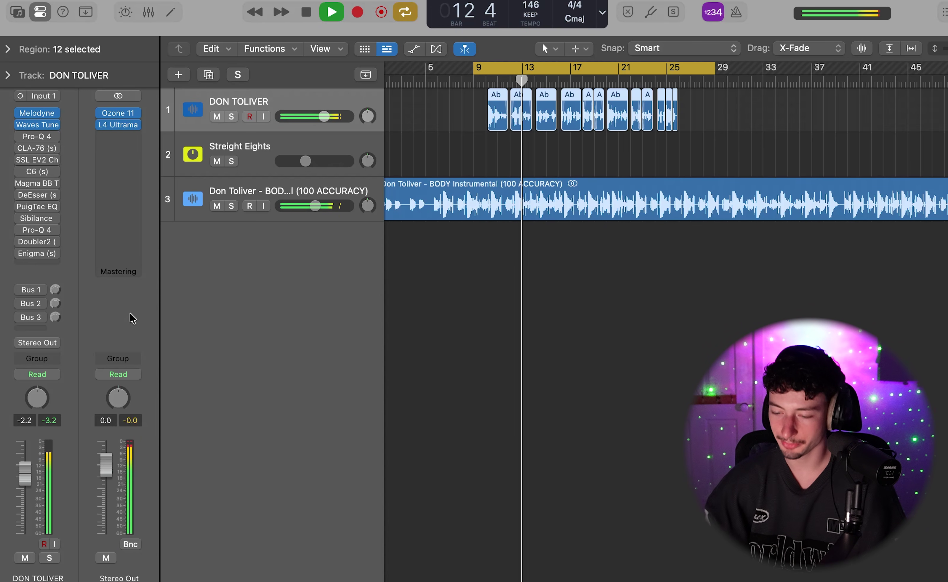
key("space")
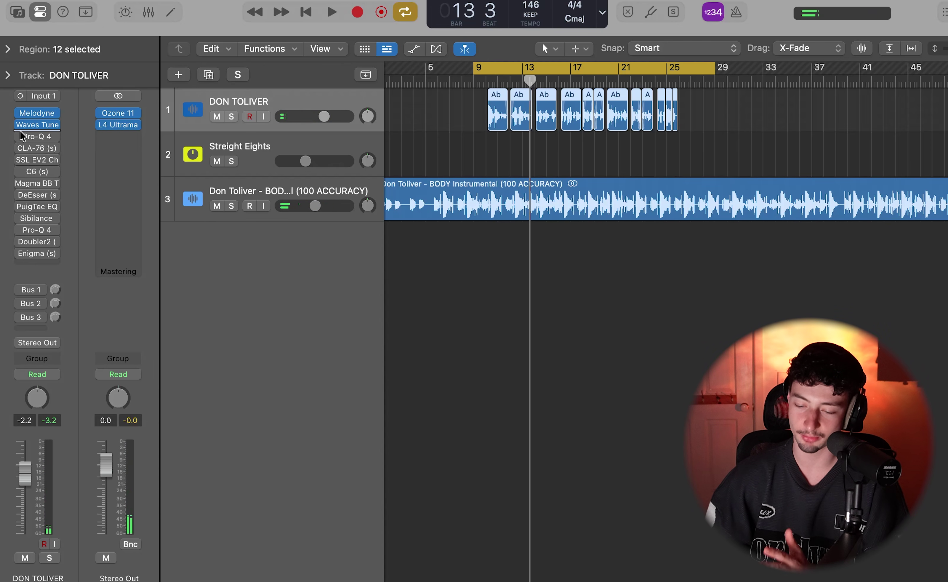
- Turn on and open the vocal's first Pro-Q 4 and audition its 192 Hz cut in solo during playback
left_click(37, 139)
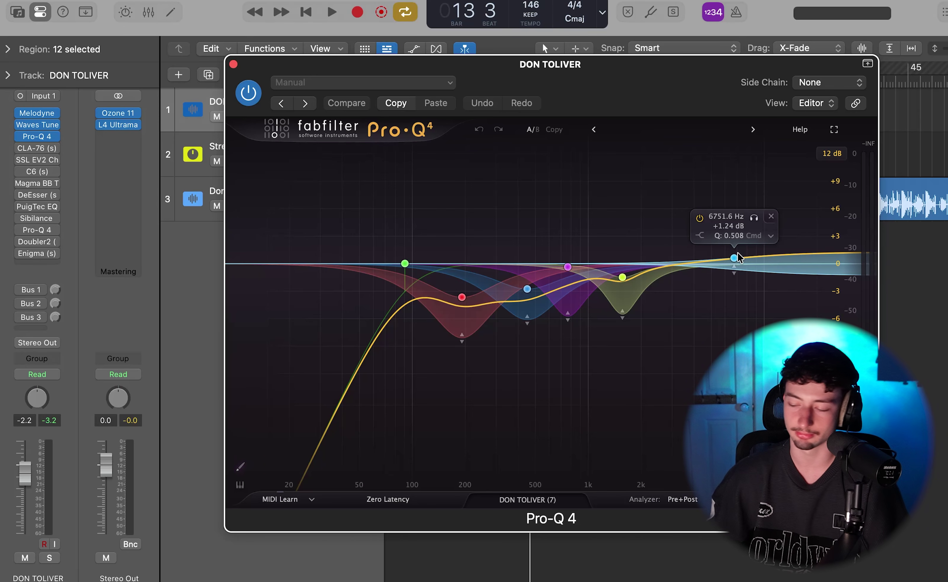
left_click(481, 257)
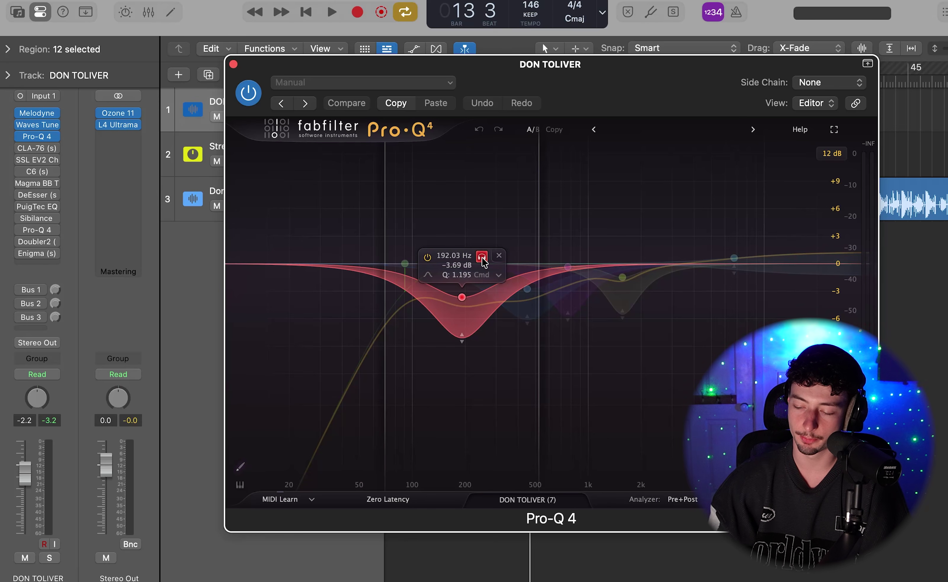
key("space")
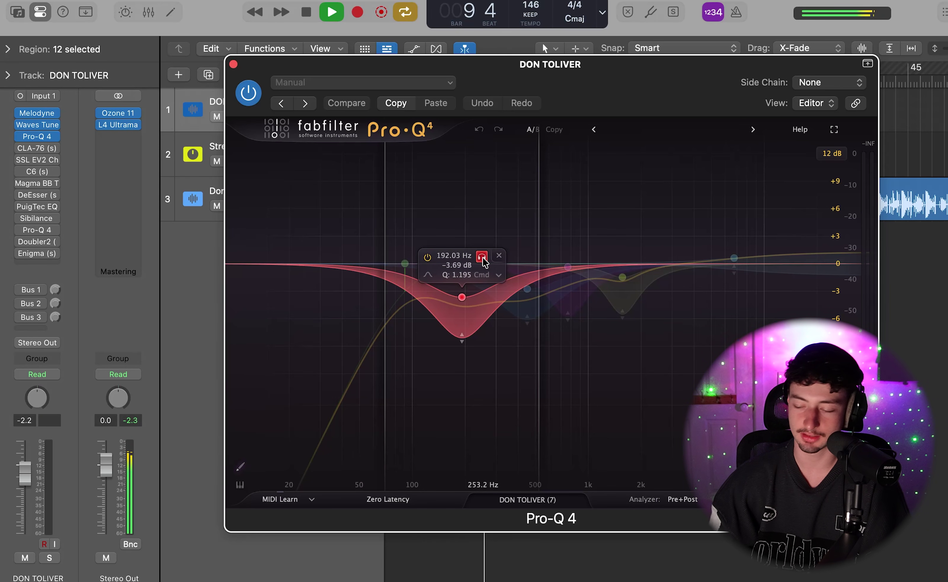
left_click(481, 256)
key("space")
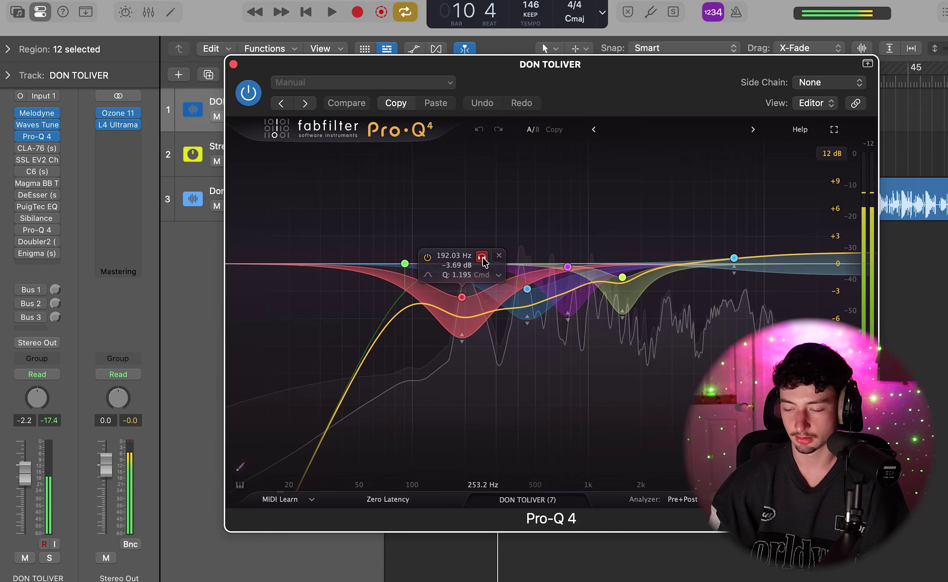
- Solo the vocal track and move the start of the cycle range to about bar 13
left_click_drag(364, 78, 488, 105)
key("s")
key("space")
left_click(522, 77)
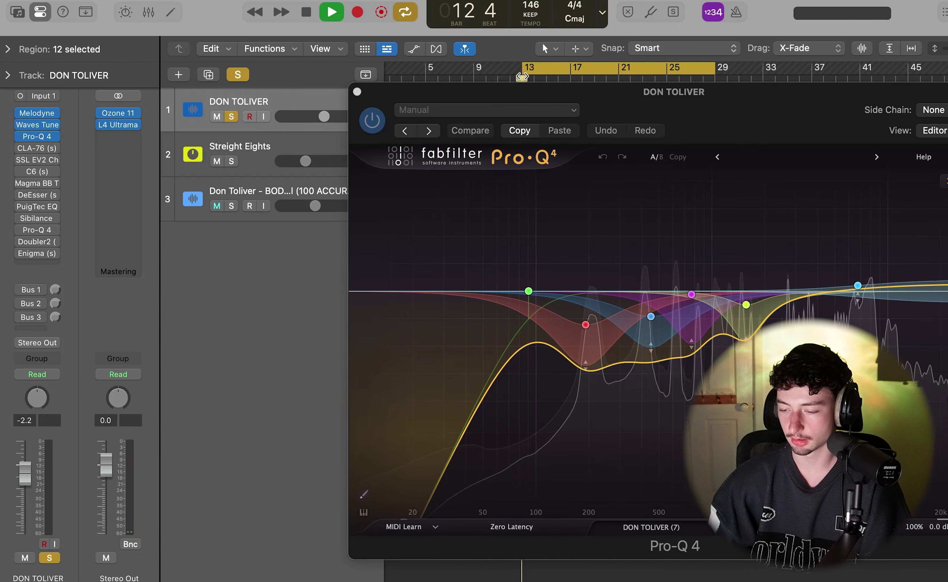
left_click_drag(651, 103, 521, 47)
key("space")
- Audition the Pro-Q 4 cut at 450 Hz in solo, then hear it within the full curve
left_click(541, 318)
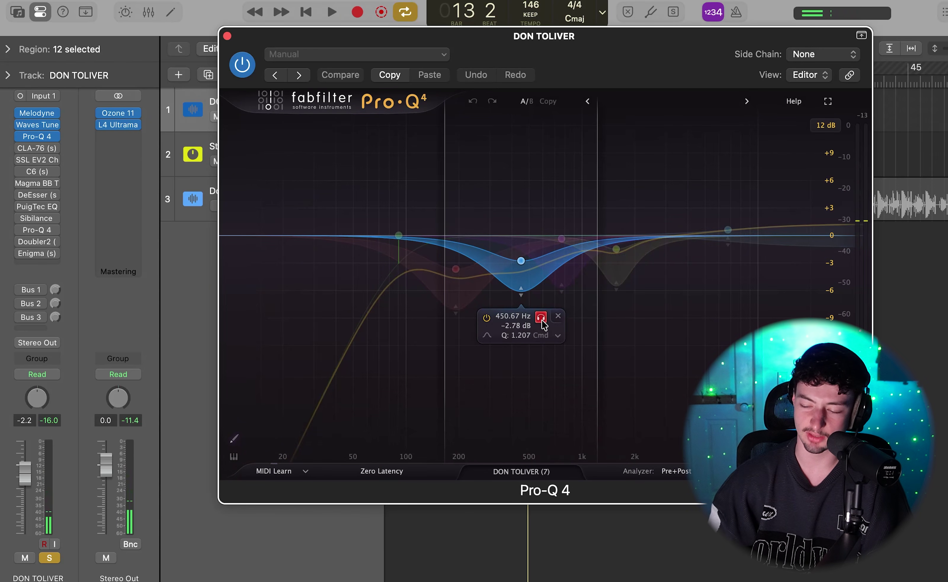
key("space")
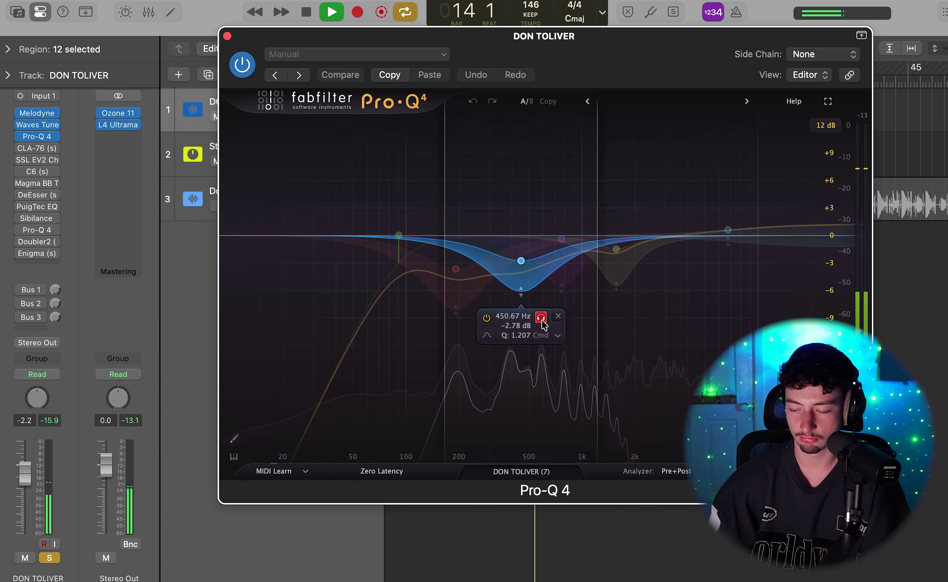
left_click(541, 317)
key("space")
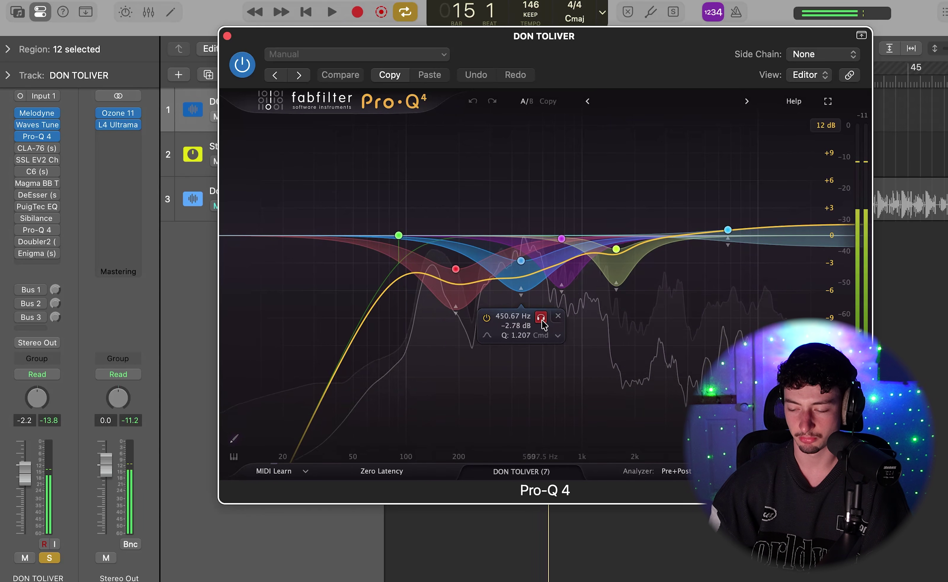
- Audition the Pro-Q 4 cut at 767 Hz in solo during playback
mouse_move(567, 237)
left_click(582, 313)
key("space")
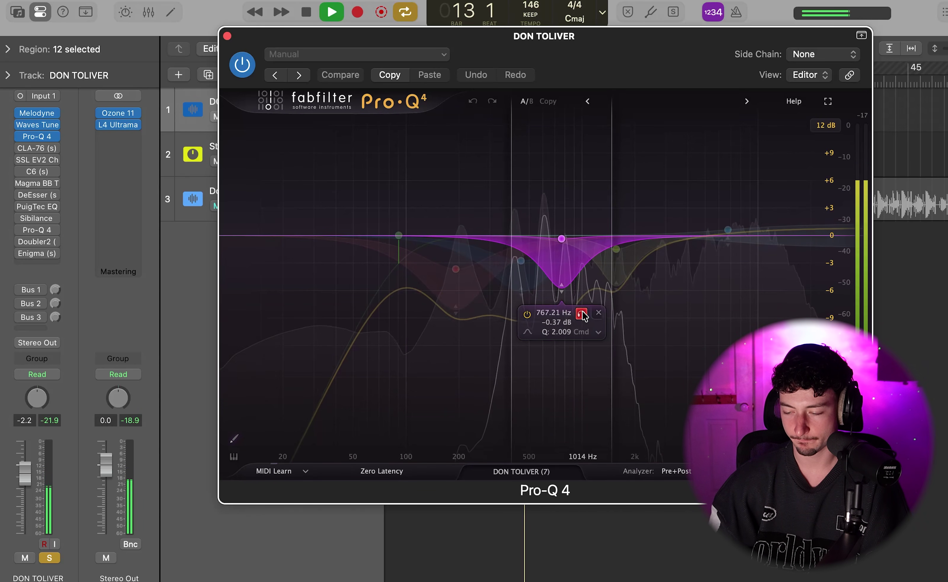
left_click(581, 313)
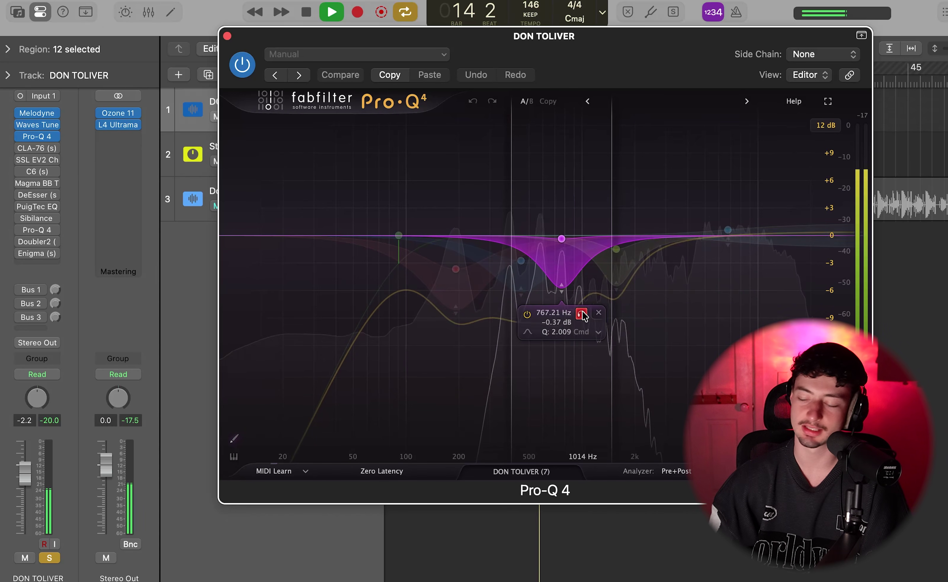
- Audition the Pro-Q 4 cut at 1571 Hz in solo, then stop playback
mouse_move(616, 249)
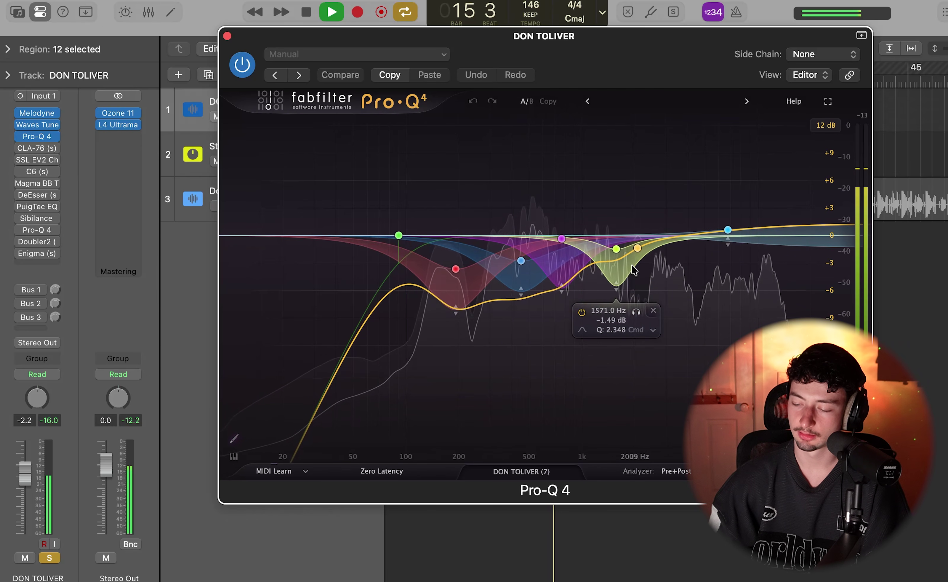
left_click(636, 312)
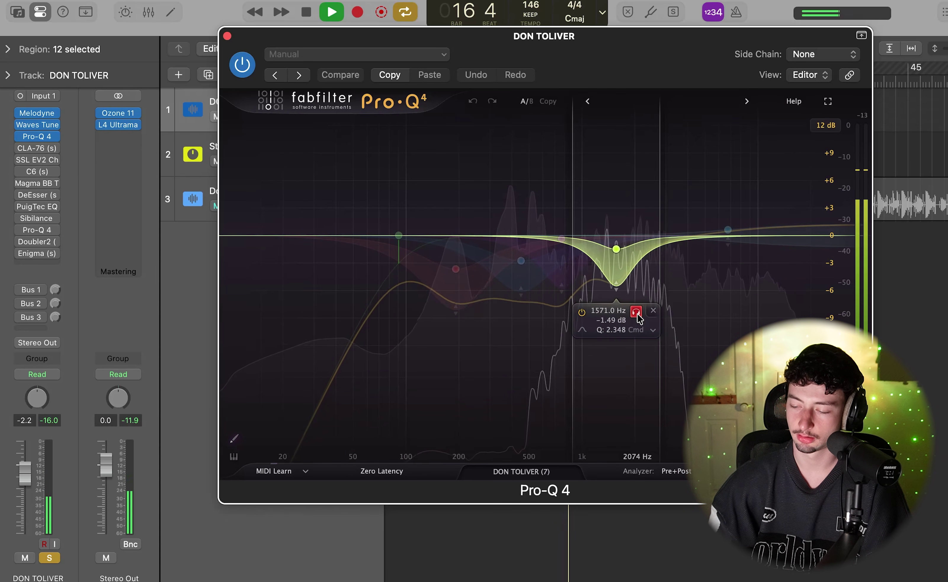
left_click(636, 312)
key("space")
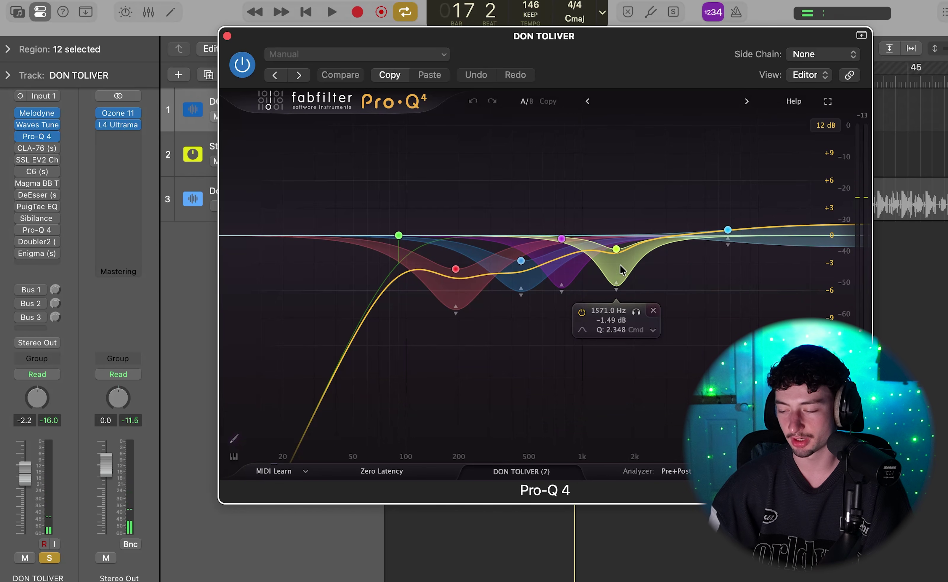
- Audition the Pro-Q 4 high-shelf boost around 6.7 kHz in solo, then close the equalizer
mouse_move(703, 248)
left_click(748, 190)
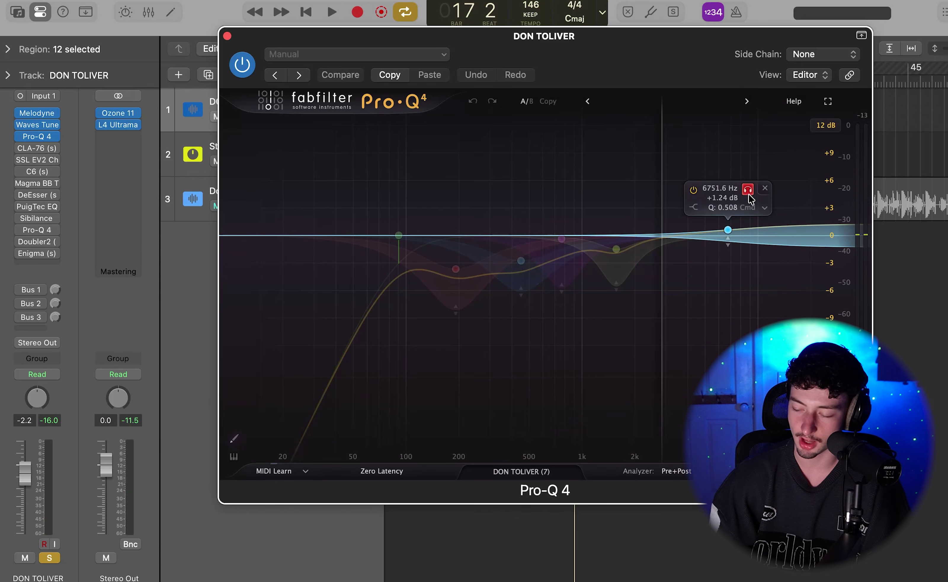
key("space")
left_click(747, 190)
key("space")
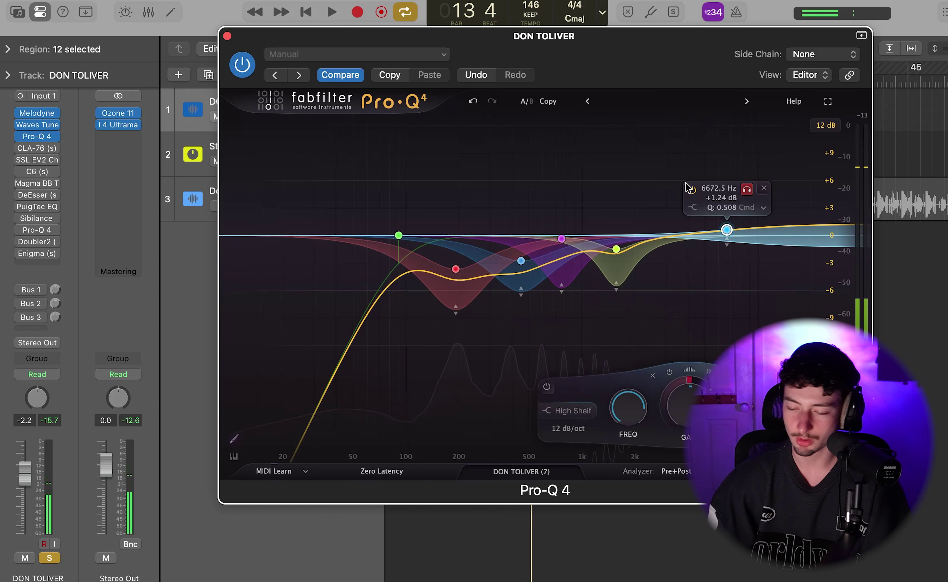
left_click(227, 36)
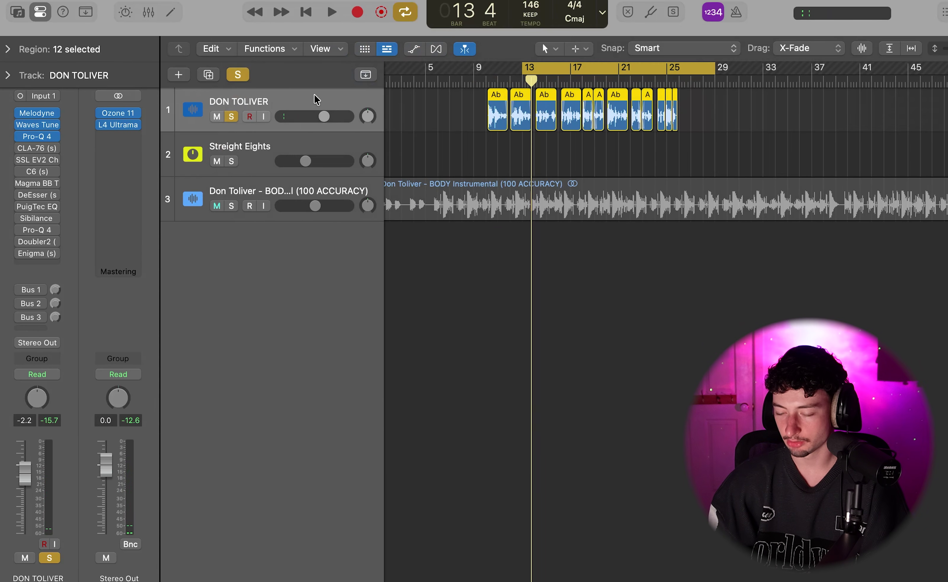
- Turn on and open the vocal's CLA-76 compressor and inspect its input, output, attack and release settings
left_click(37, 149)
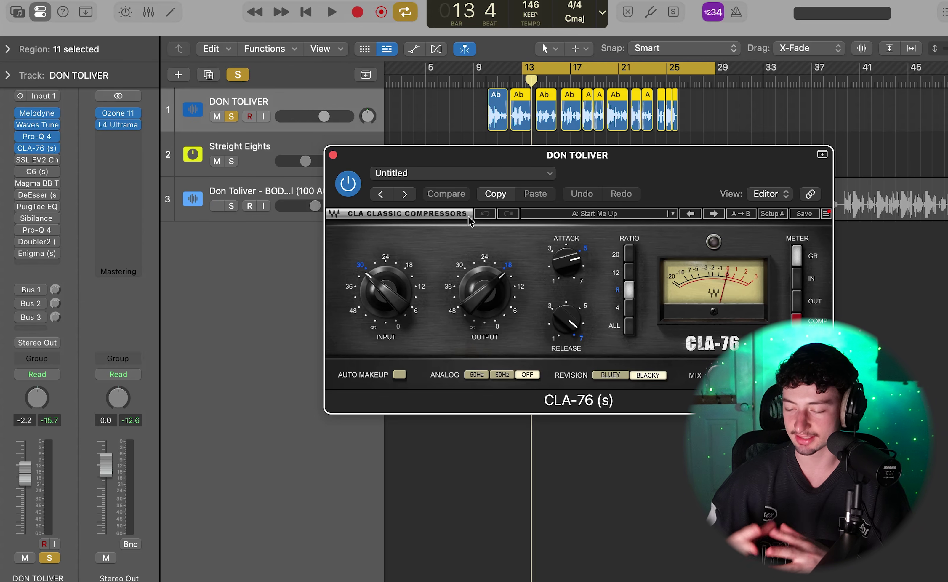
left_click(381, 292)
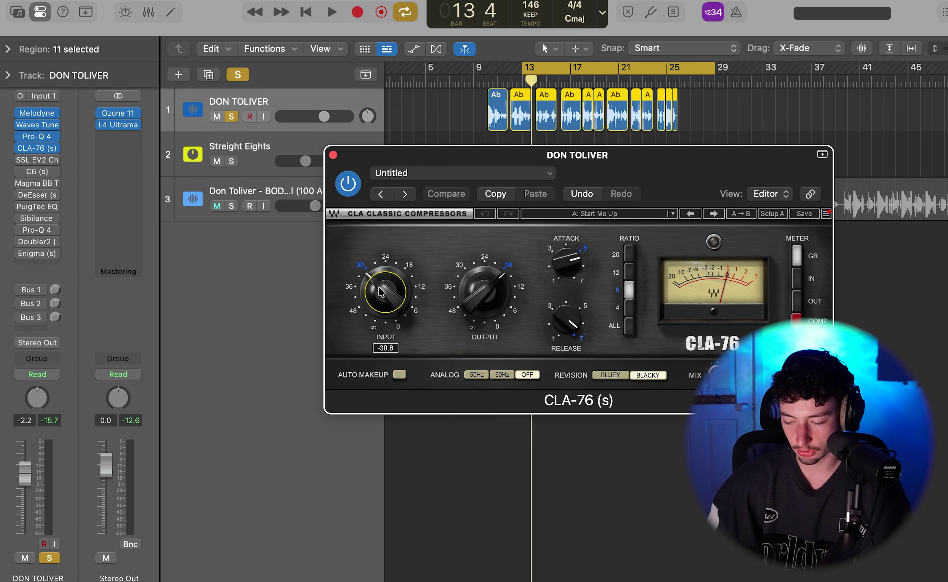
left_click(491, 288)
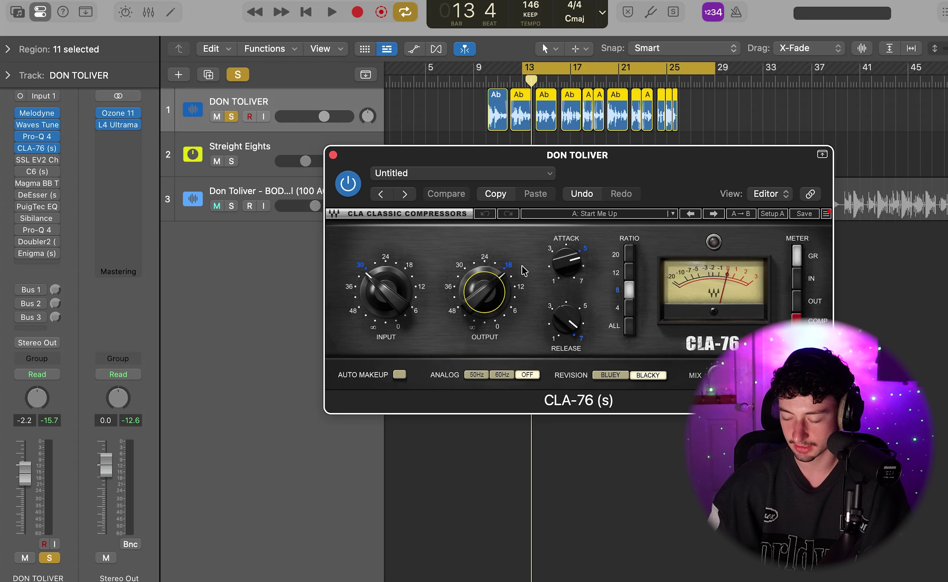
left_click(574, 268)
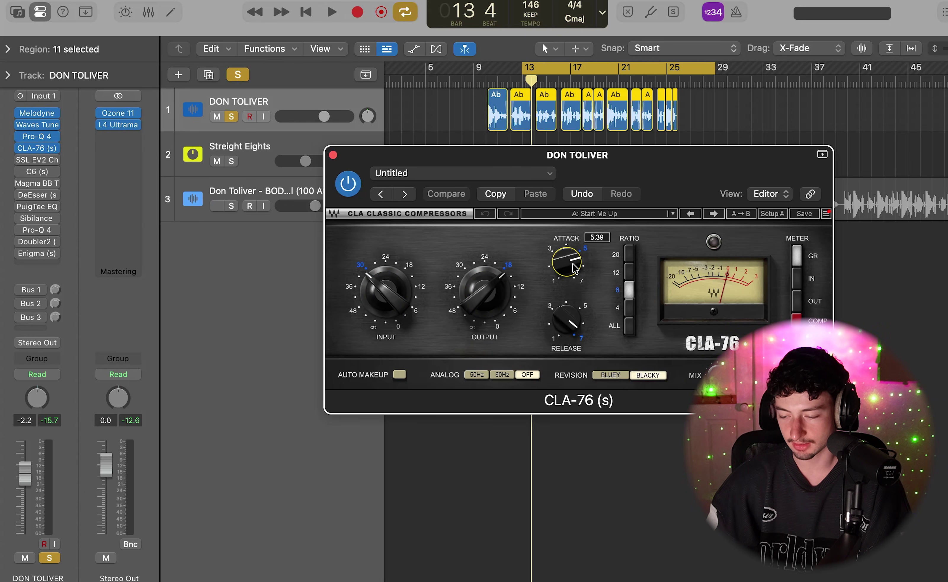
left_click(563, 319)
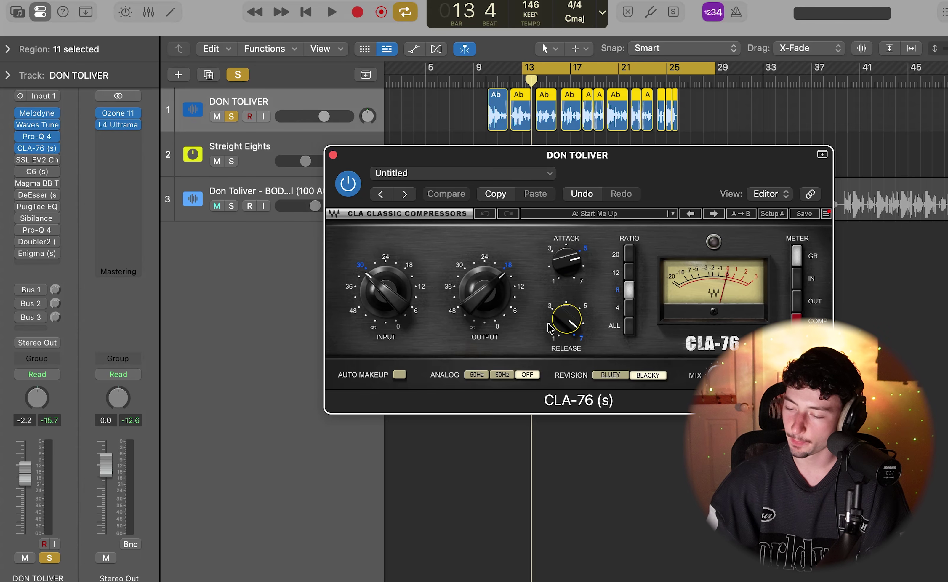
- Start the cycle range at about bar 16, play the soloed vocal through the CLA-76 and close the compressor
left_click_drag(524, 66, 565, 65)
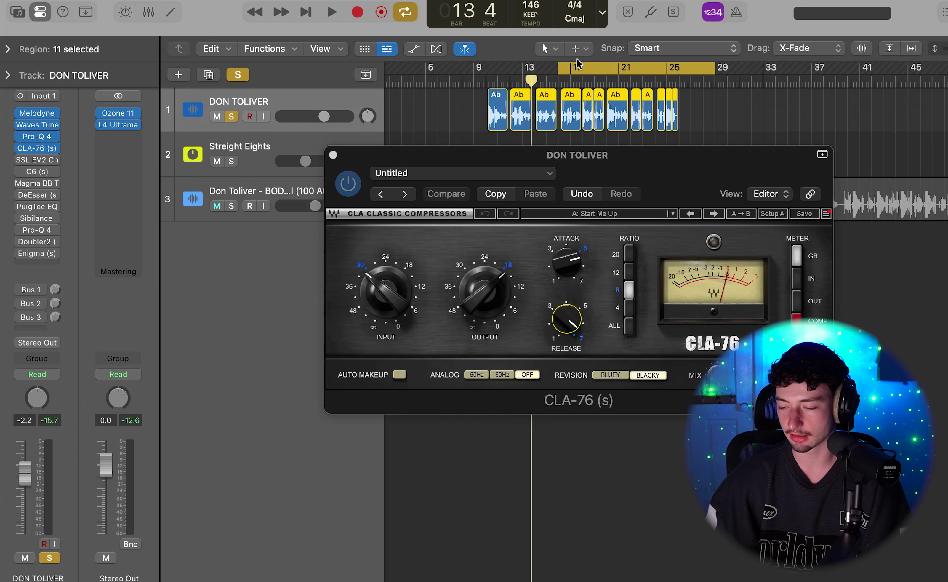
key("space")
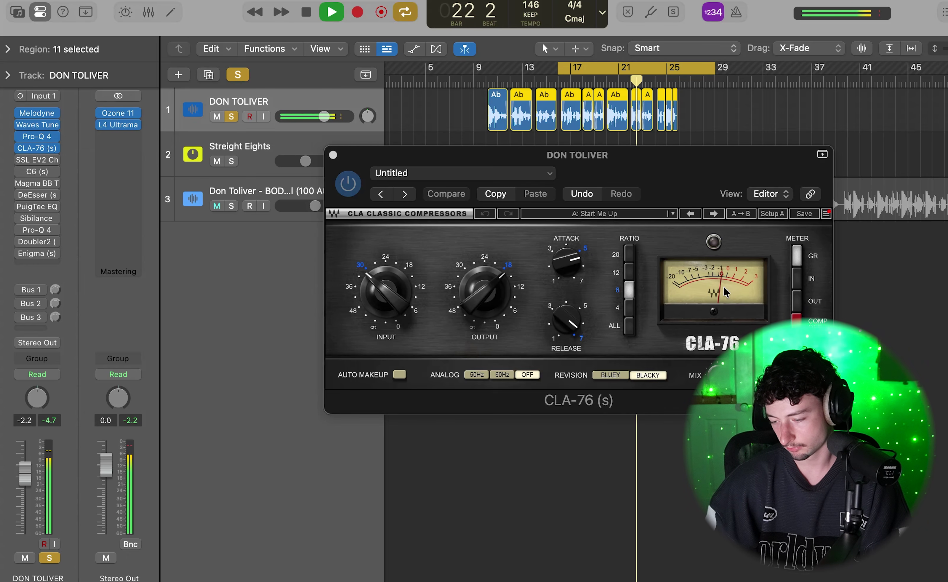
key("space")
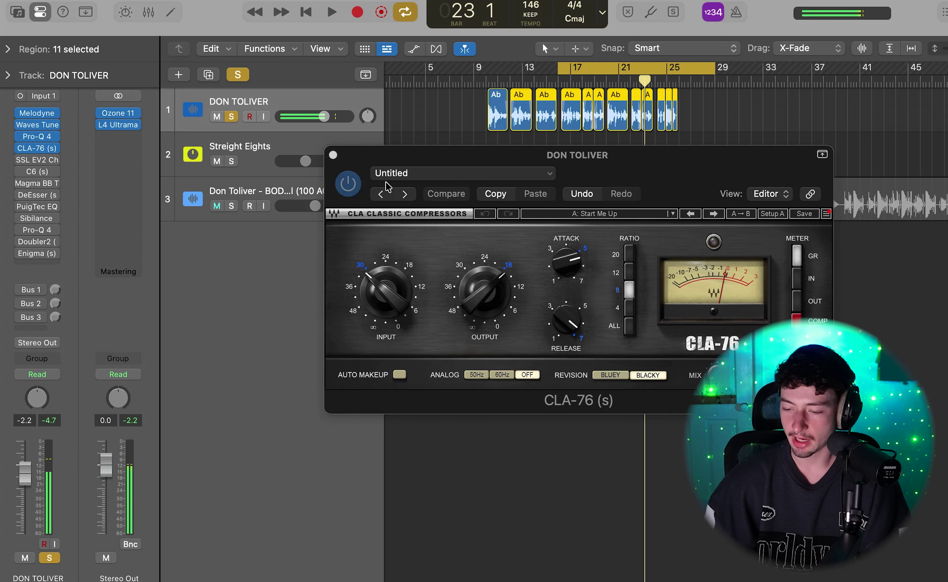
left_click(334, 156)
- Extend the cycle start back to about bar 10, then turn on and open the vocal's SSL EV2 channel strip
left_click_drag(559, 69, 487, 77)
left_click(37, 160)
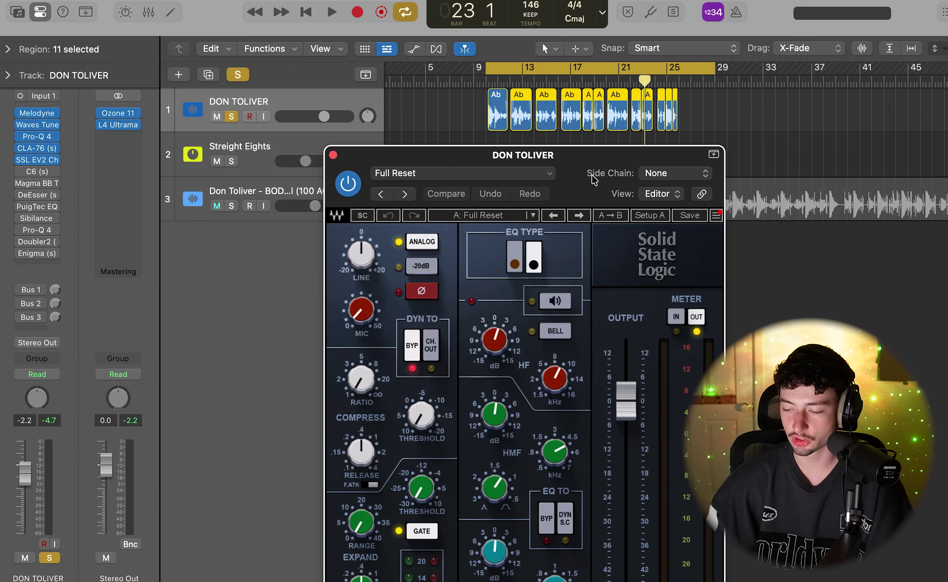
left_click_drag(590, 175, 552, 40)
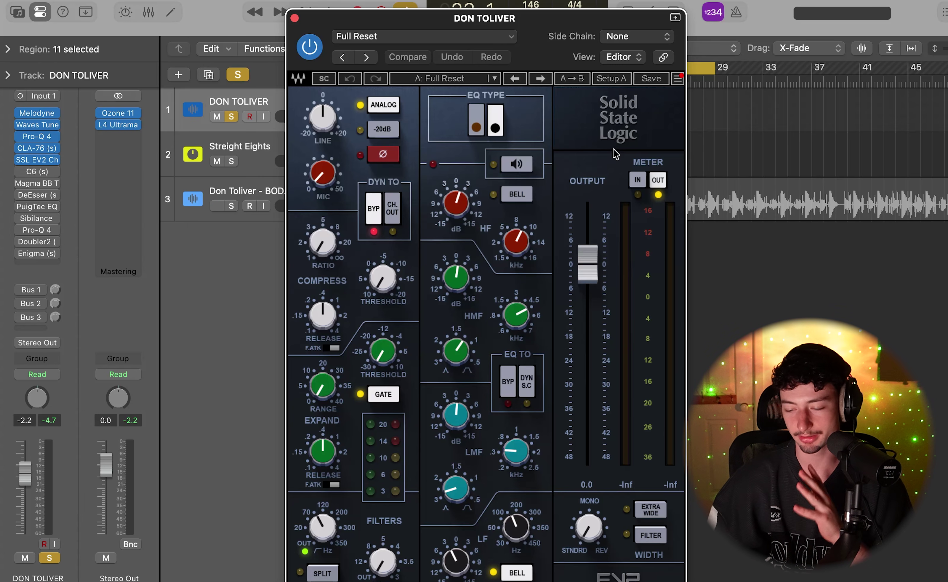
left_click_drag(532, 26, 544, 3)
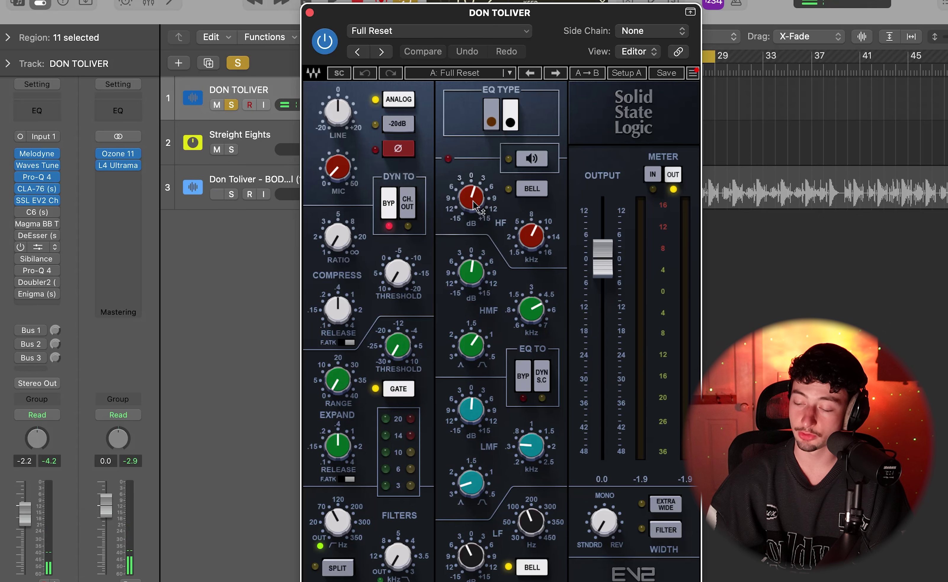
- Examine the SSL EV2's HF, HMF, LMF and LF equalizer bands, the high-pass filter and the MIC gain
left_click_drag(476, 206, 472, 199)
left_click(527, 233)
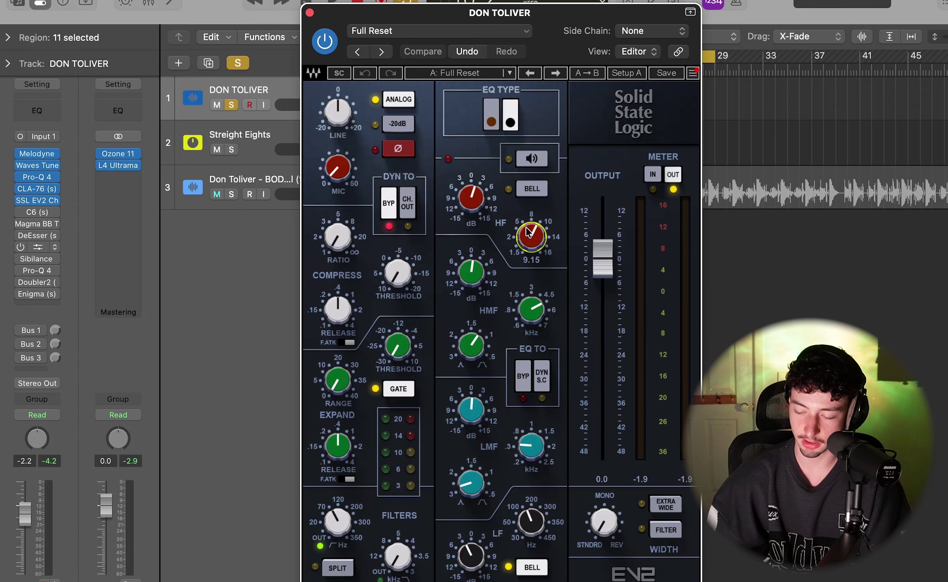
left_click(468, 280)
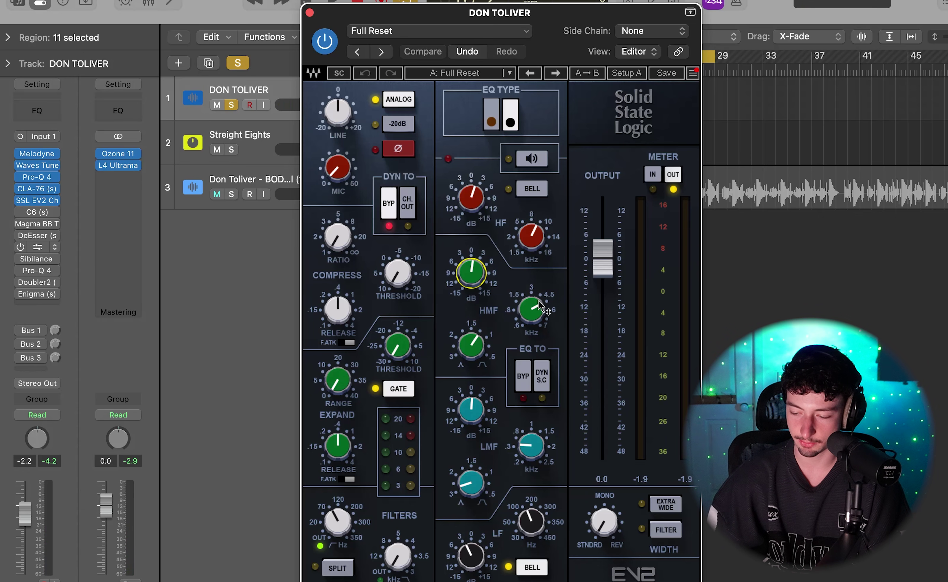
left_click(477, 395)
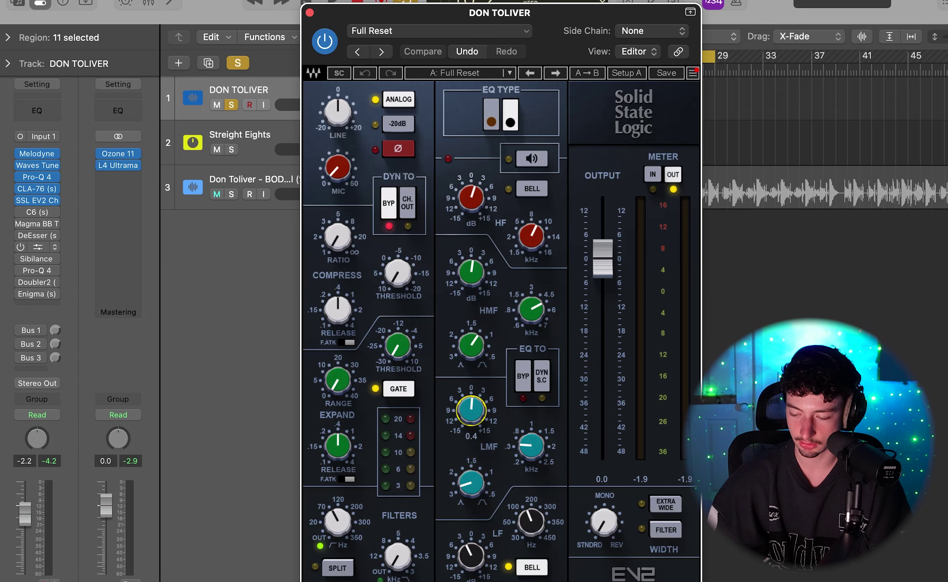
left_click(539, 453)
left_click(467, 552)
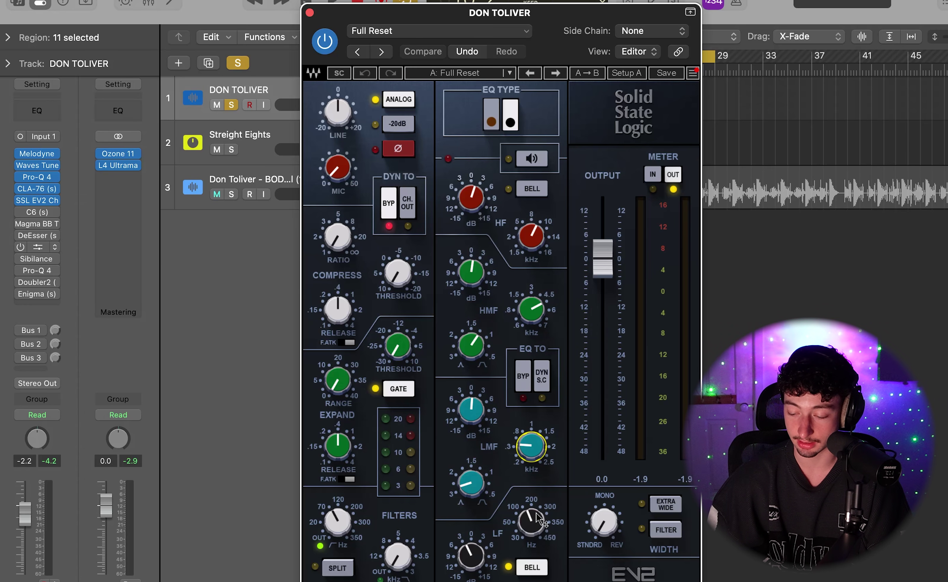
left_click(532, 517)
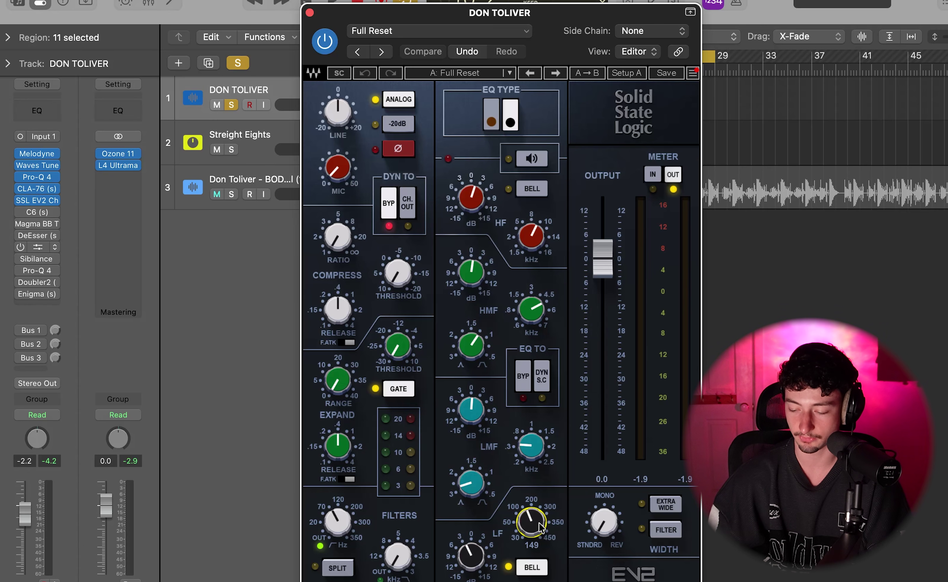
left_click(337, 521)
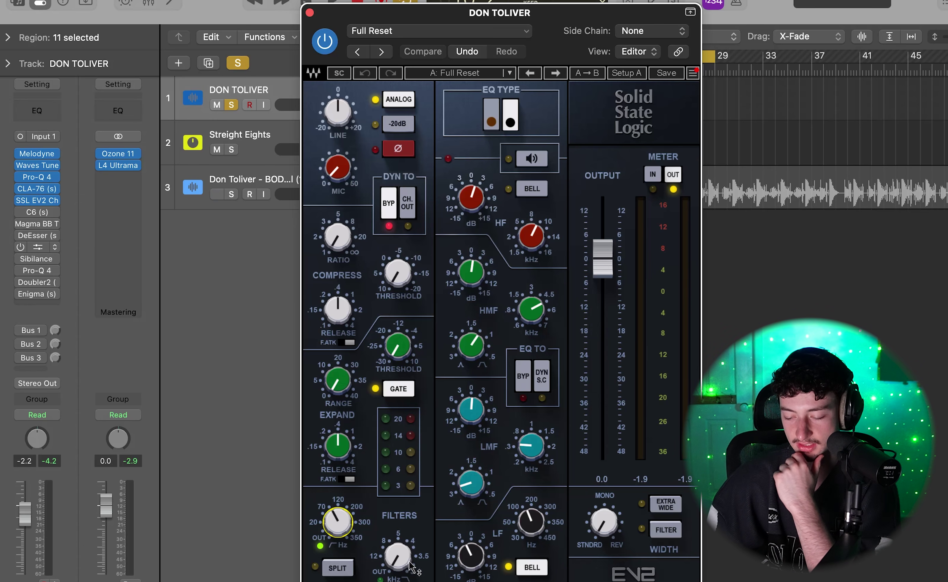
left_click(343, 166)
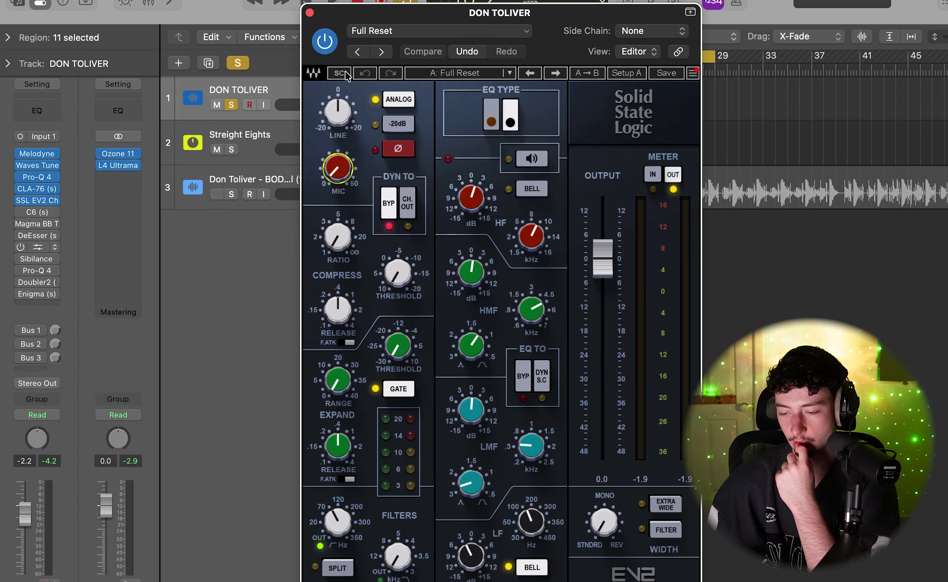
- Compare the soloed vocal with the SSL EV2 bypassed and enabled during playback, then close the channel strip
left_click(325, 41)
key("space")
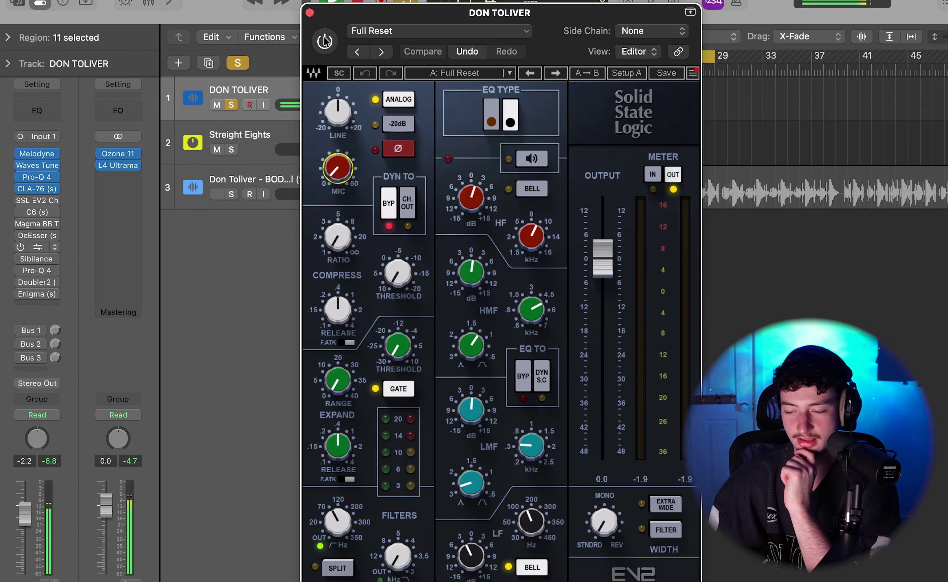
left_click(325, 41)
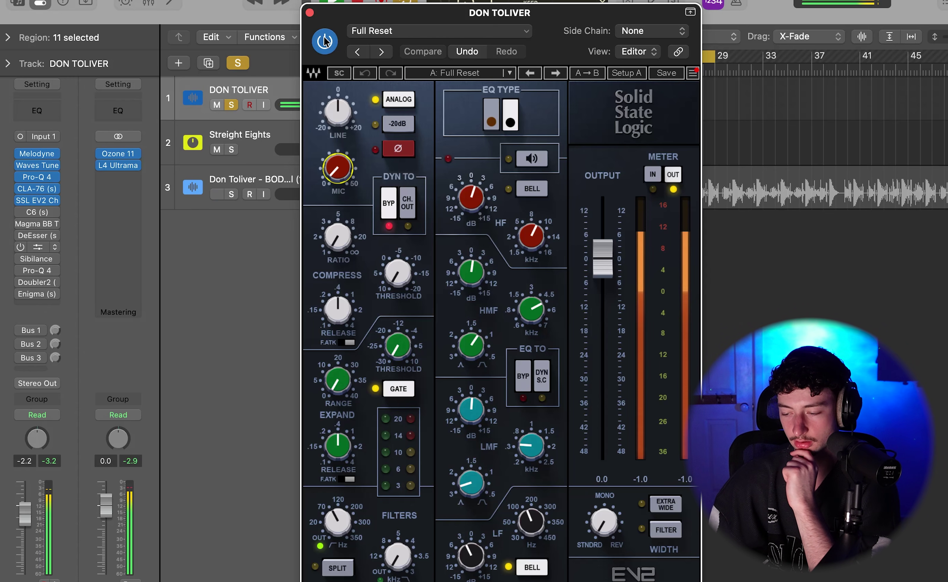
left_click(310, 13)
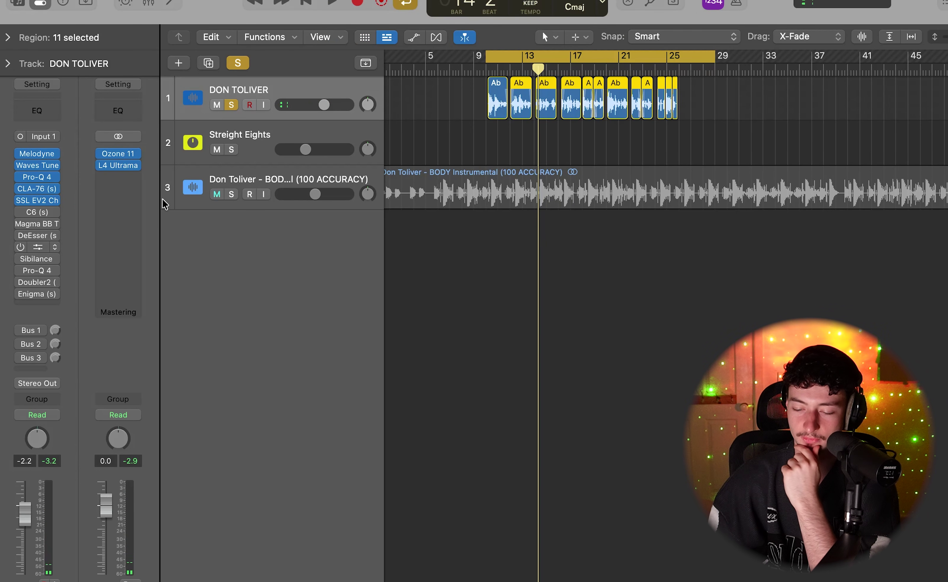
- Turn on and open the vocal's C6 multiband compressor and audition band 2 in solo
left_click(59, 212)
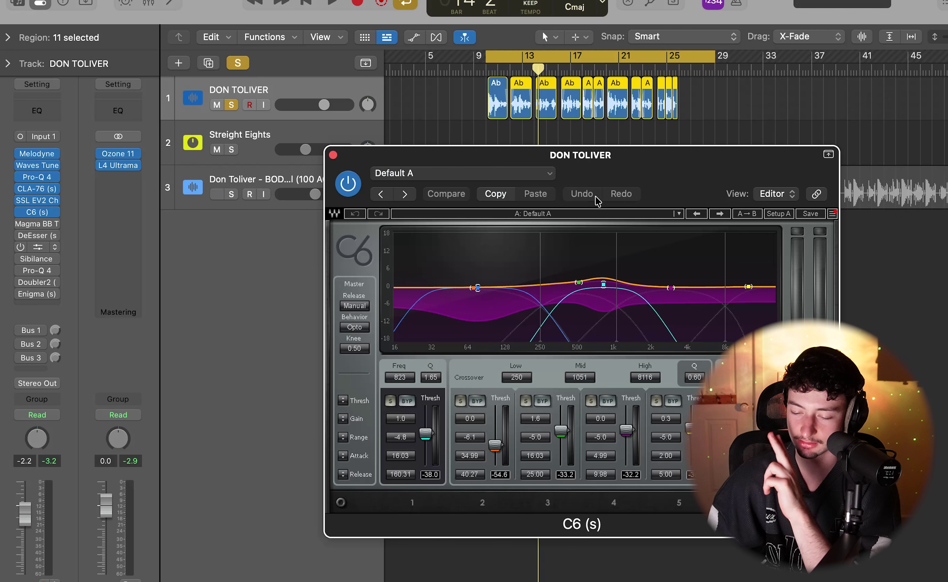
left_click_drag(639, 170, 576, 132)
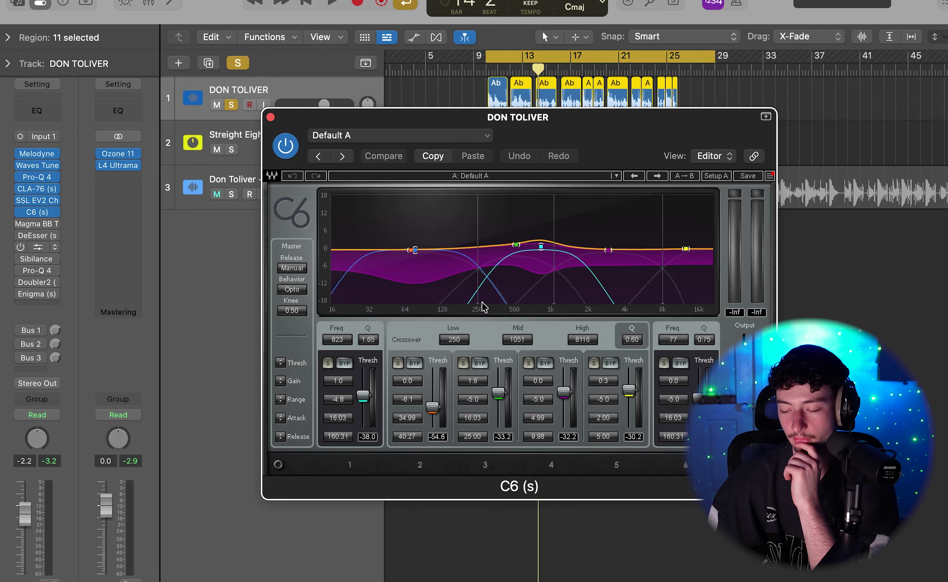
left_click(398, 363)
key("space")
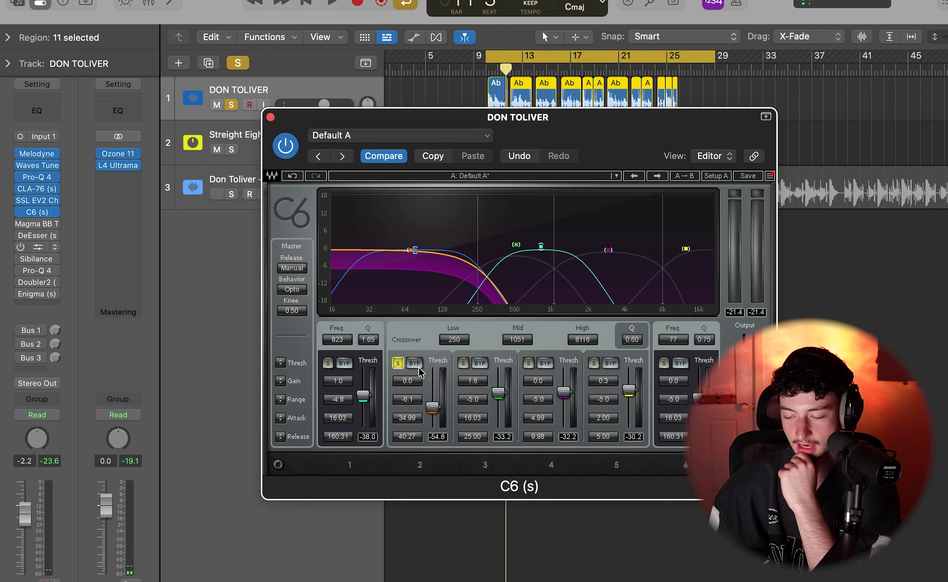
left_click(397, 363)
key("space")
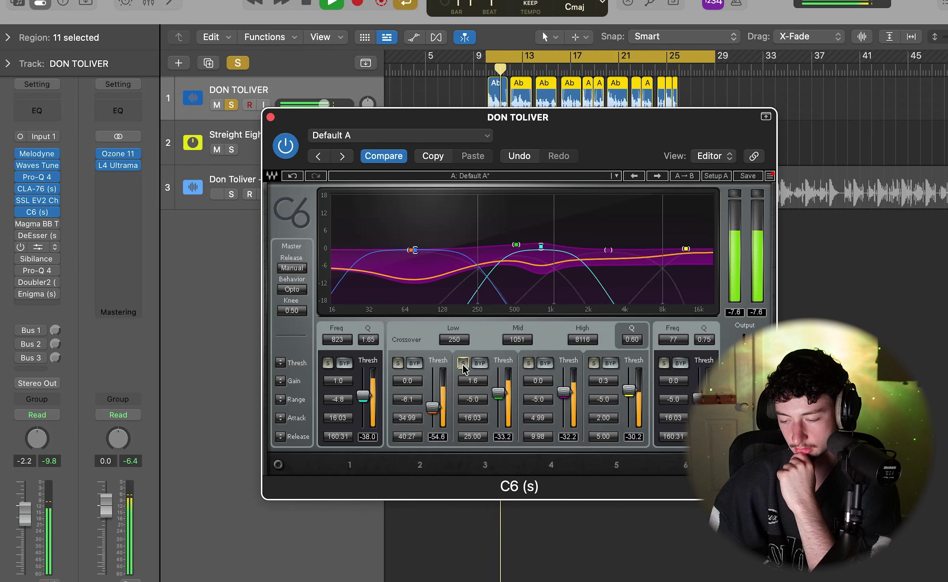
- Audition C6 band 3 in solo during playback, point out its gain setting and unsolo the band
left_click(463, 366)
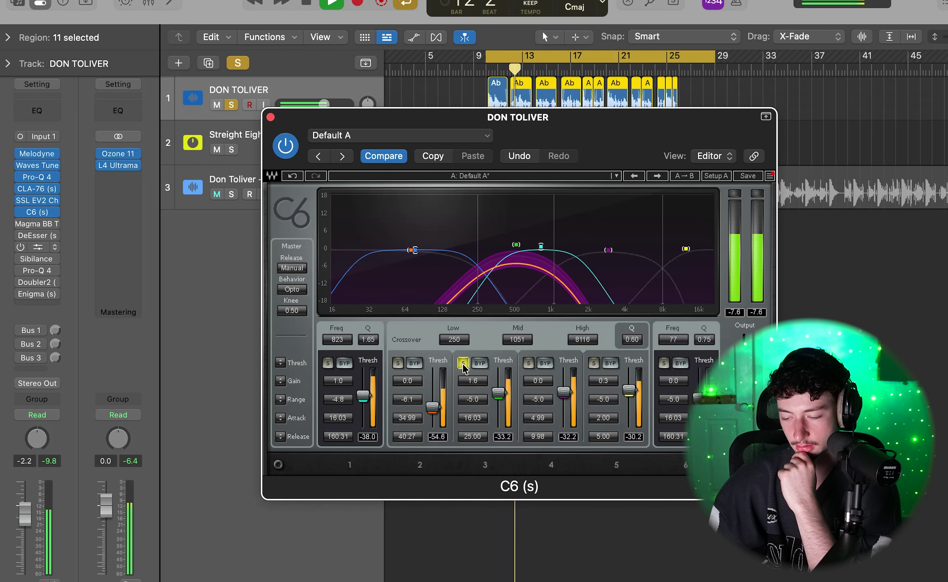
key("space")
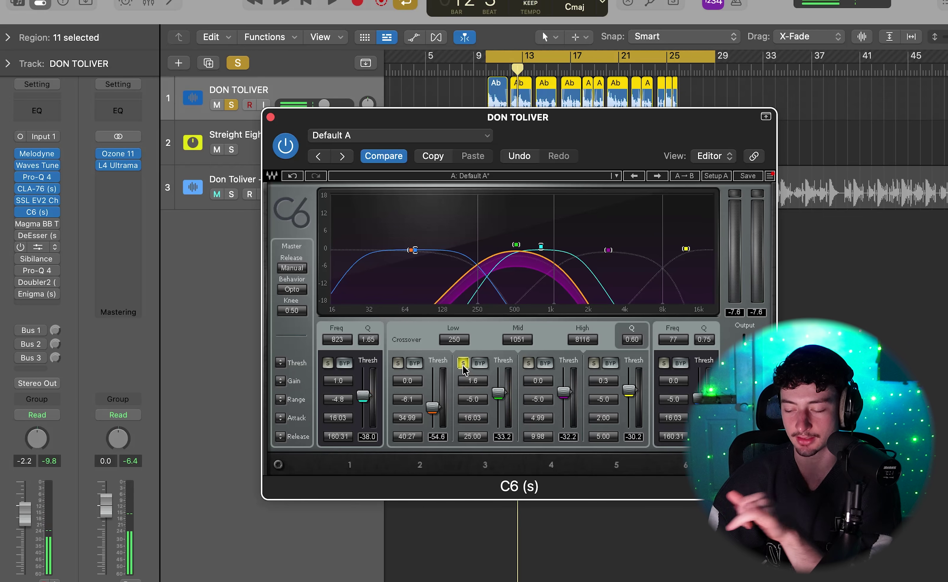
left_click(473, 381)
key("space")
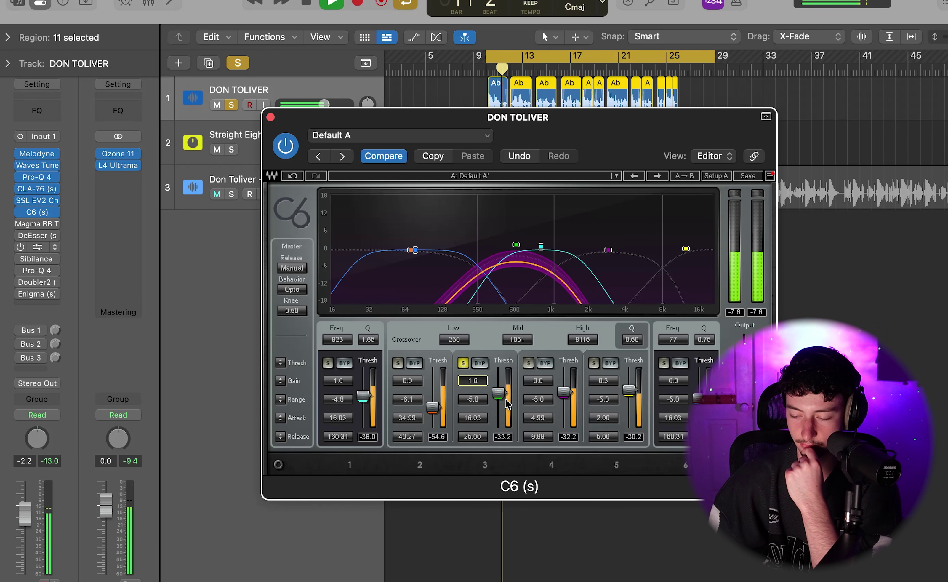
left_click(505, 371)
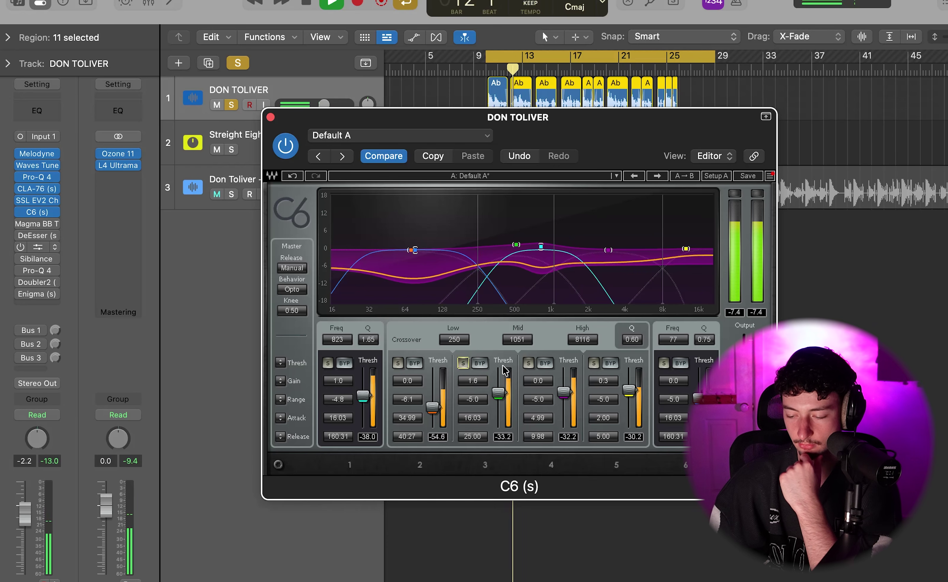
- Audition C6 bands 4 and 5 one after the other in solo during playback
left_click(528, 363)
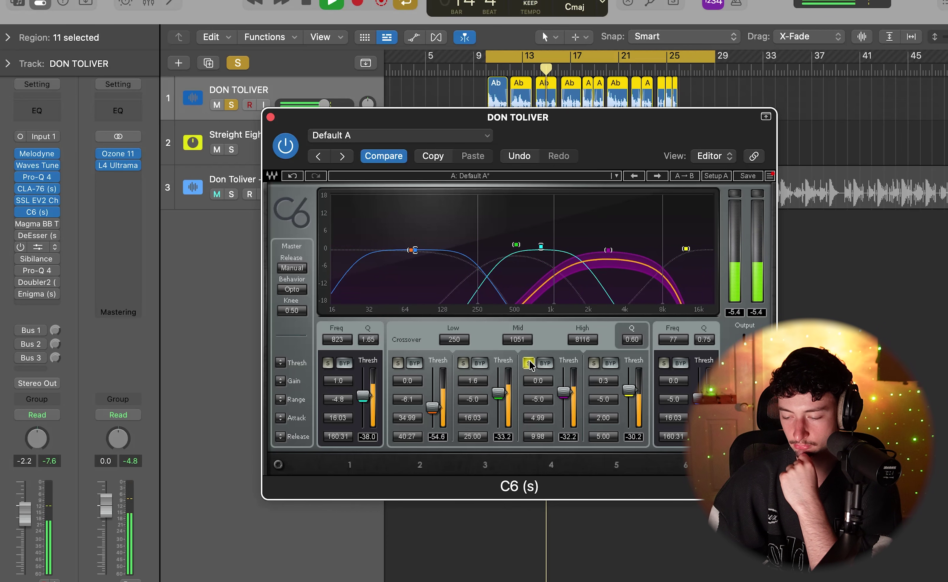
left_click(528, 363)
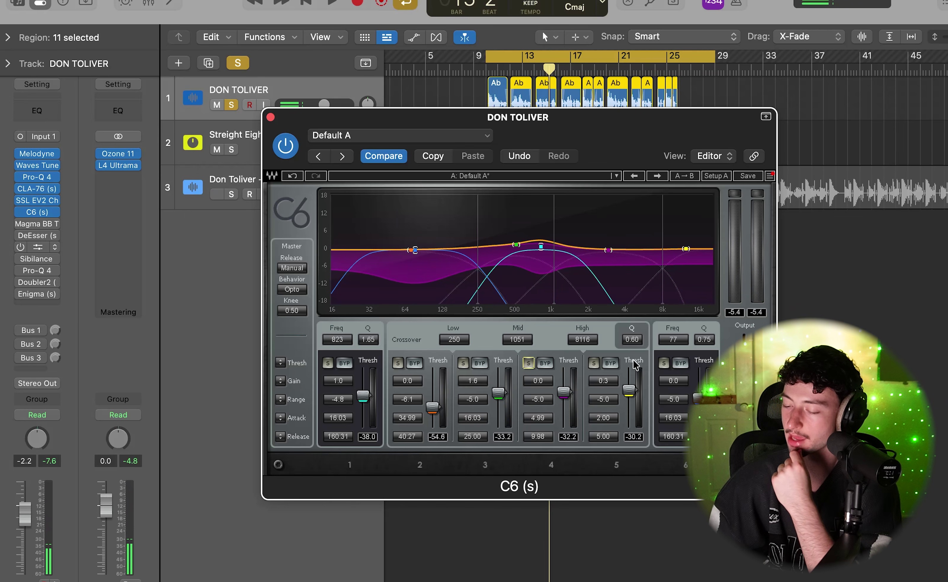
left_click(594, 363)
key("space")
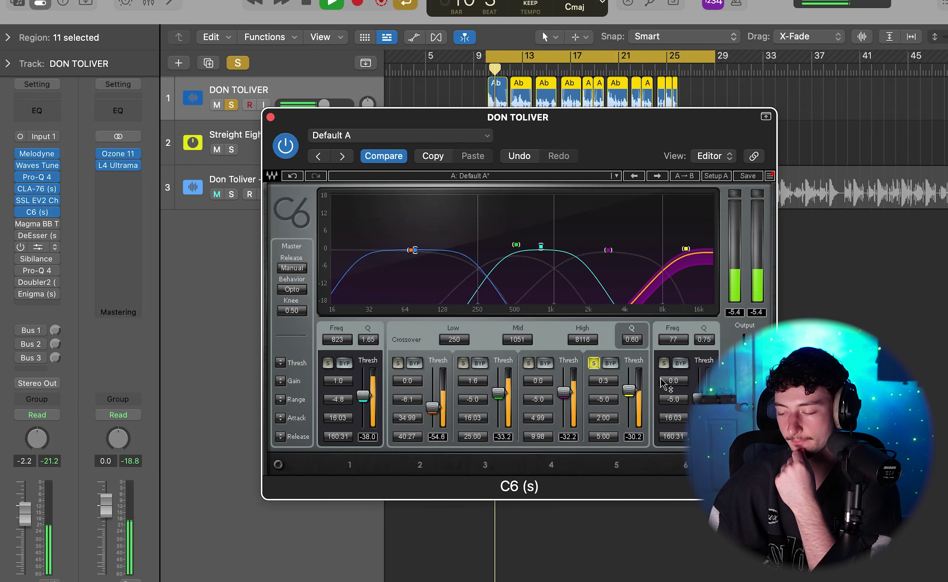
left_click(594, 363)
- Audition C6 bands 6 and 1 in solo, ending with all six bands unsoloed
left_click(663, 362)
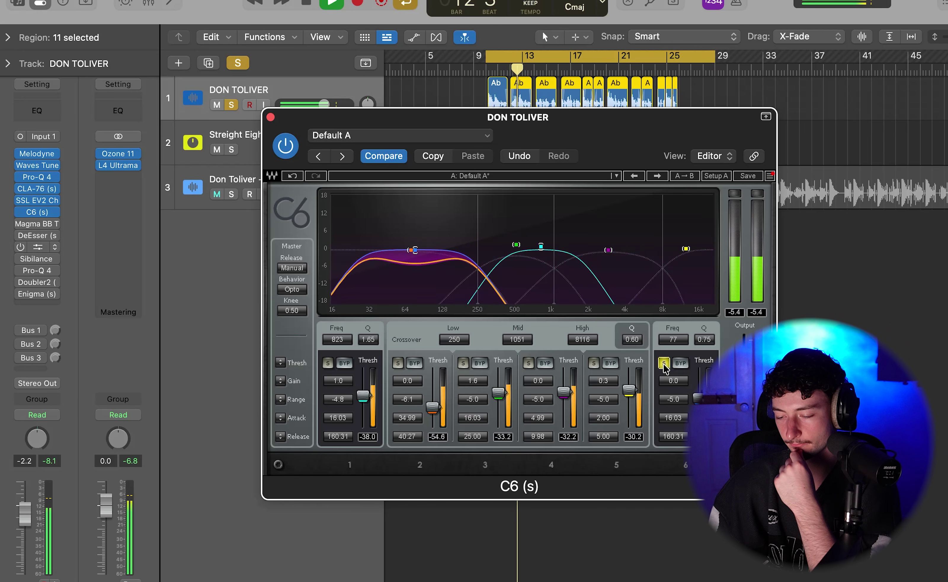
left_click(328, 363)
key("space")
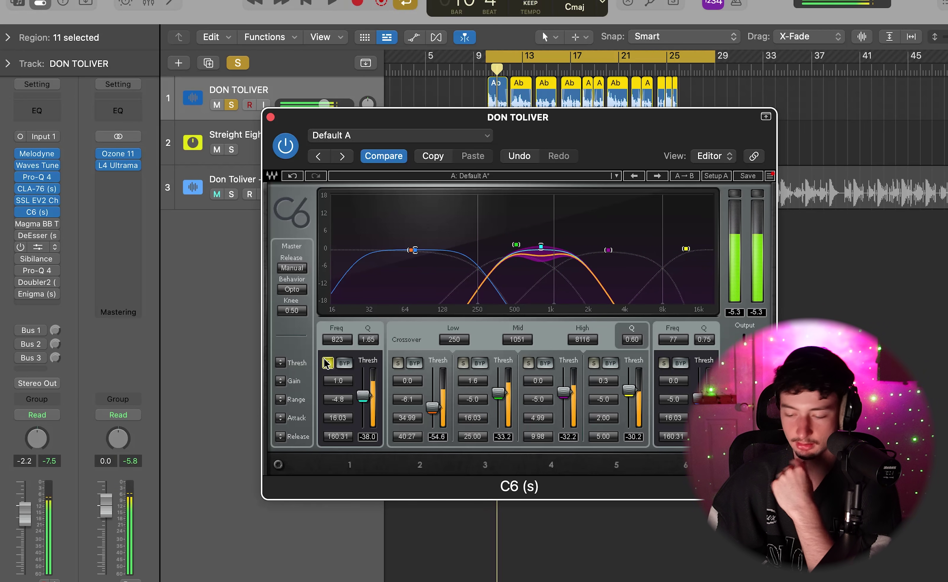
left_click(327, 362)
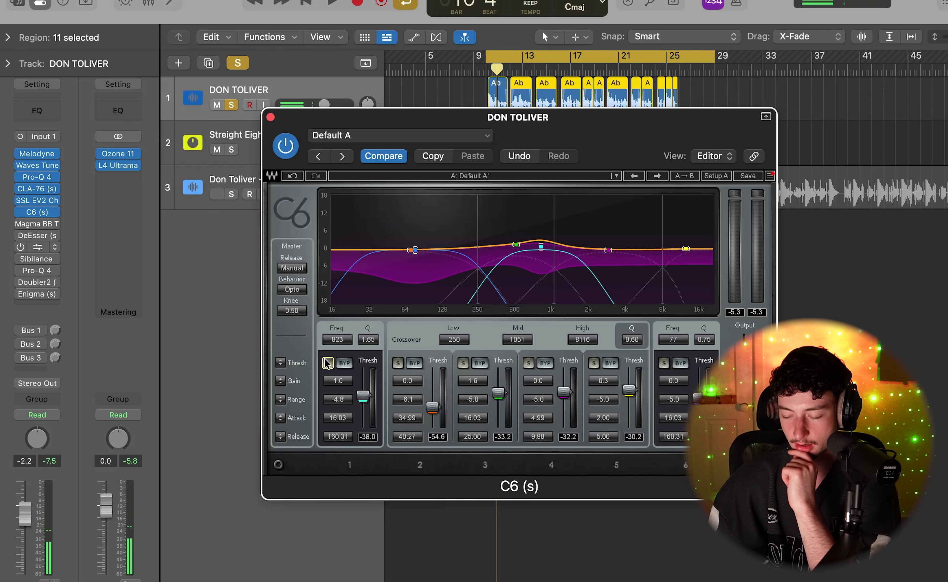
- Compare the soloed vocal with the C6 enabled and bypassed, leave it enabled and close its window
key("space")
key("space")
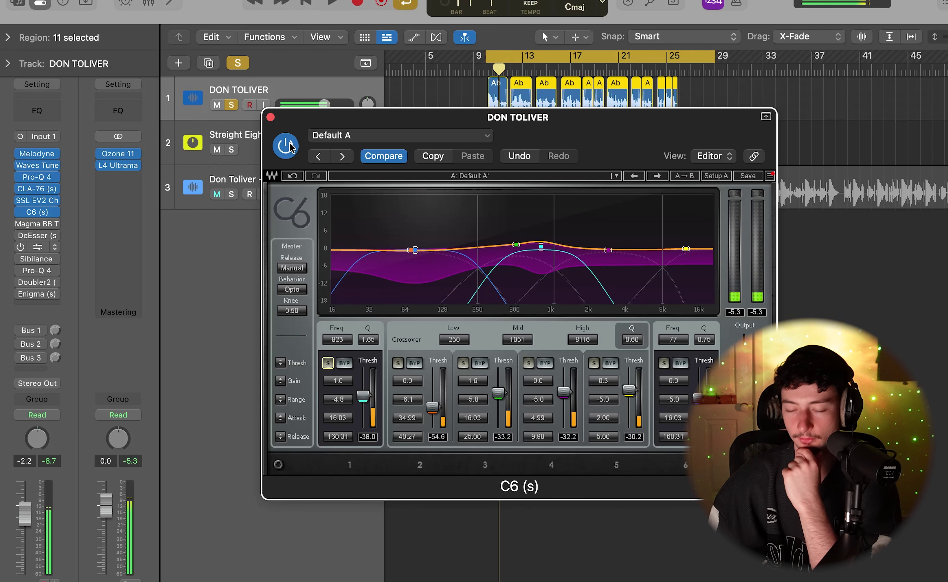
left_click(294, 148)
key("space")
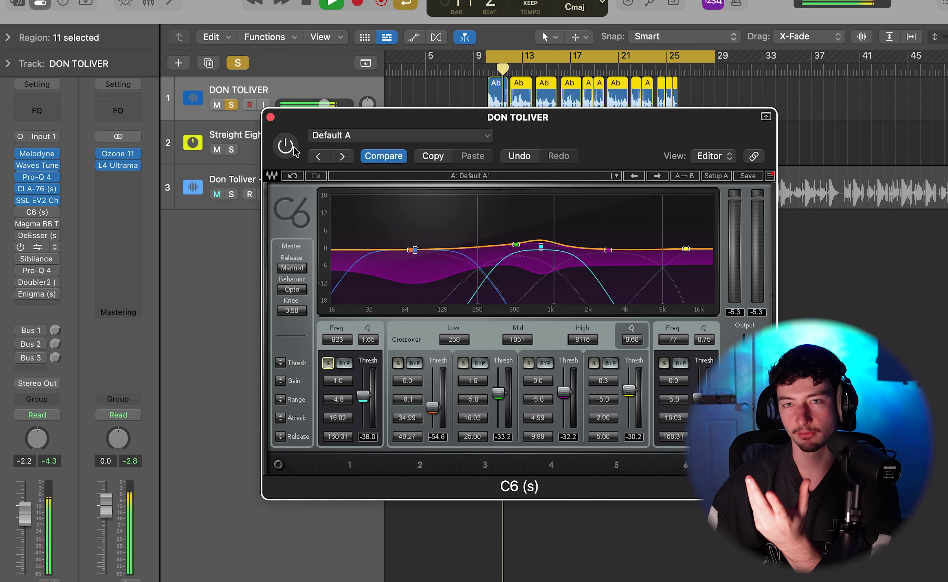
left_click(286, 146)
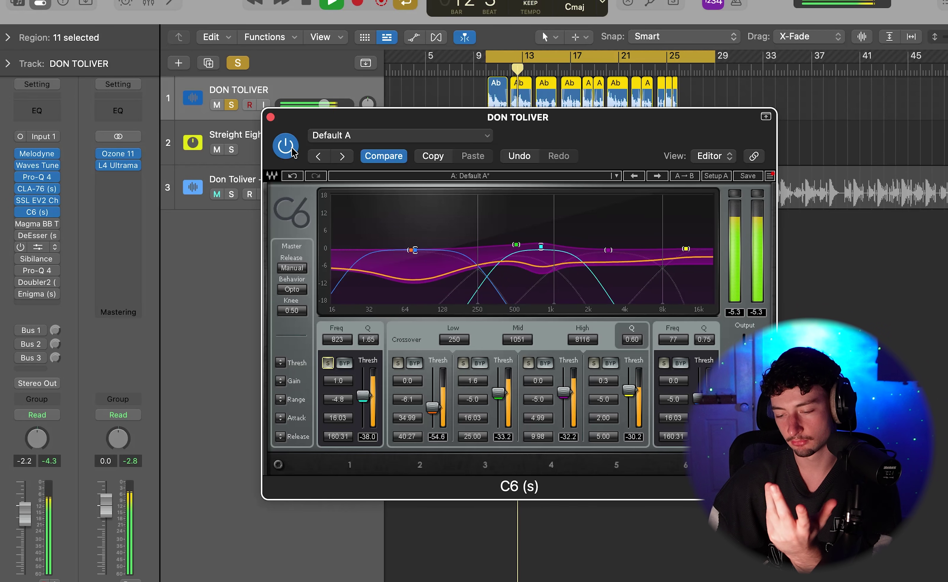
key("space")
left_click(270, 117)
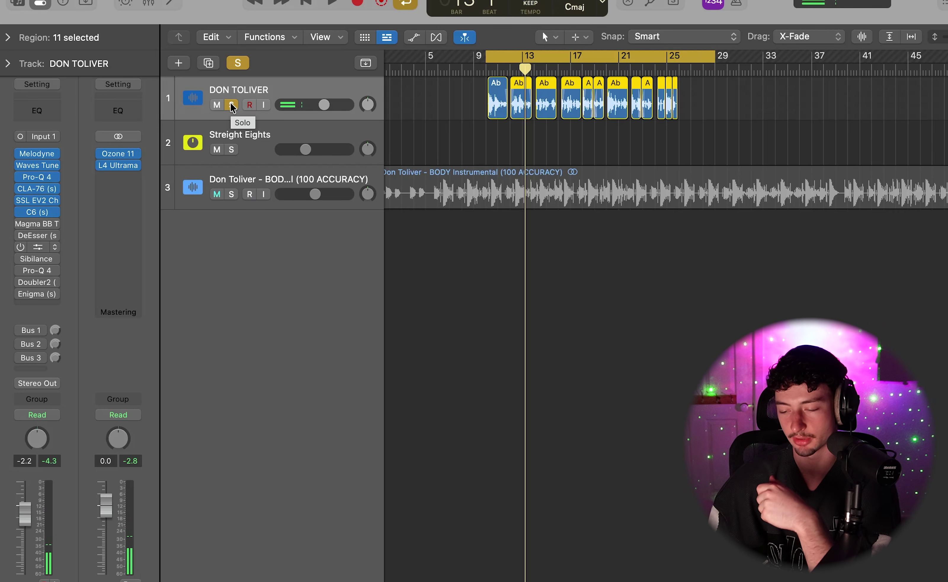
- Unsolo the DON TOLIVER track, then turn on and open its Magma BB Tubes and inspect the Beauty setting
left_click(232, 105)
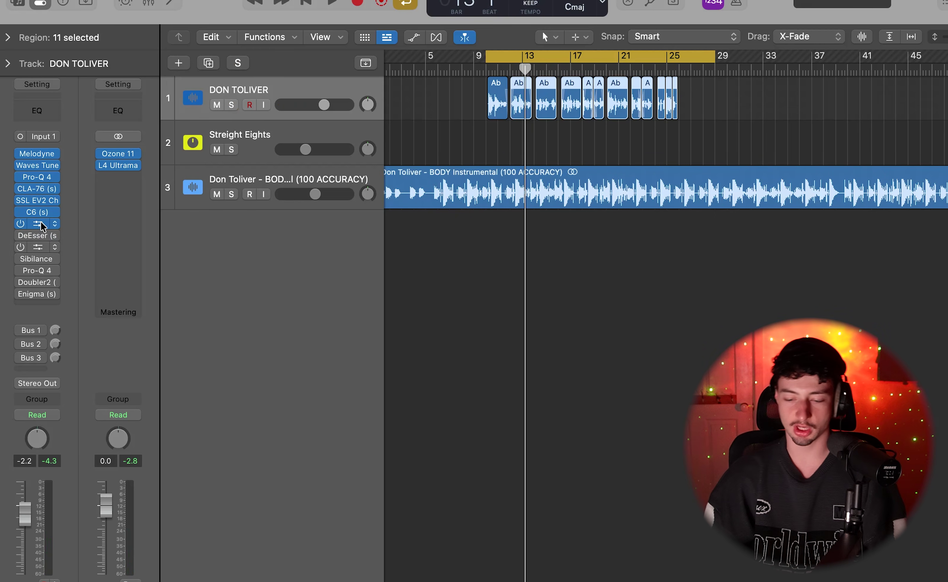
left_click(37, 223)
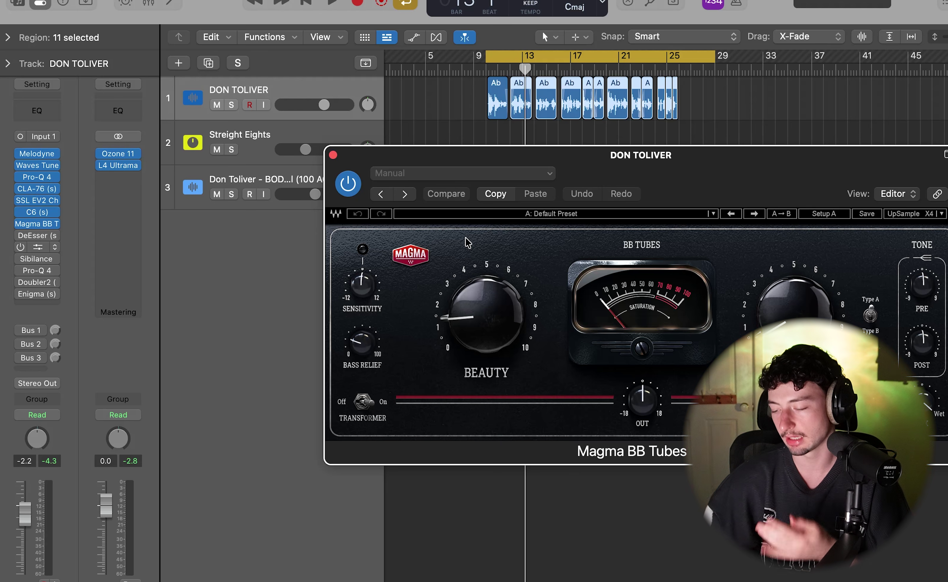
left_click(478, 330)
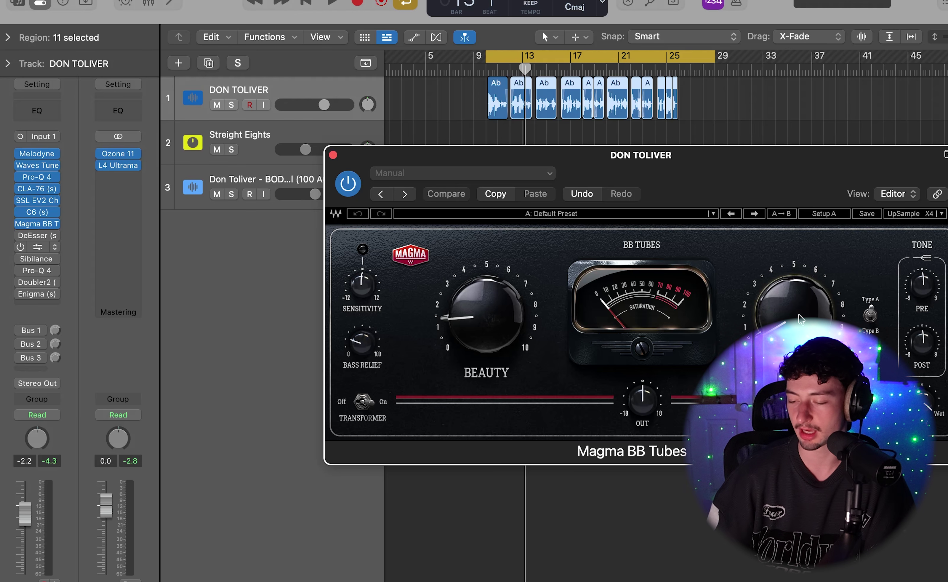
mouse_move(688, 191)
left_mouse_down()
mouse_move(658, 188)
mouse_move(705, 180)
mouse_move(703, 192)
left_mouse_up()
- Compare the vocal over the instrumental with Magma BB Tubes bypassed and enabled, then close the plug-in and stop playback
key("space")
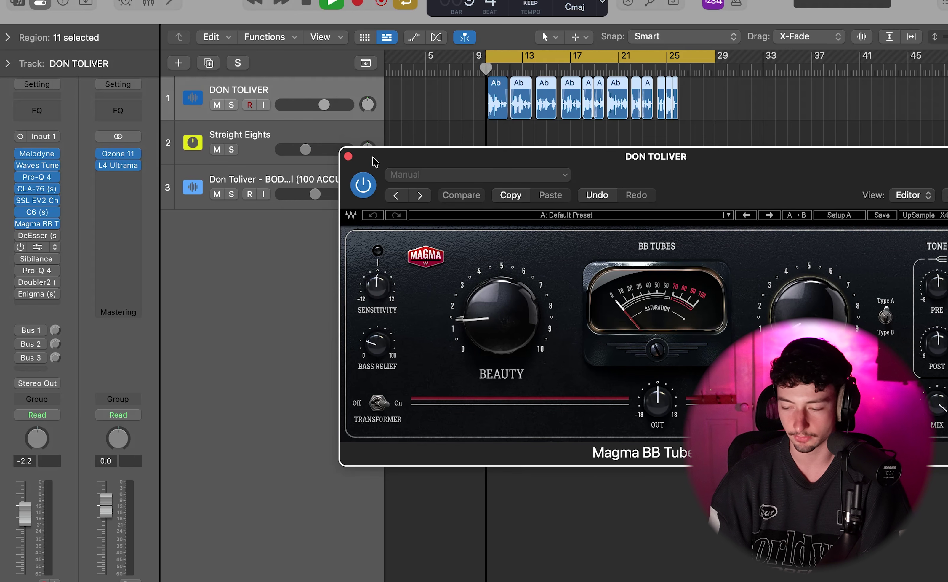
left_click(363, 184)
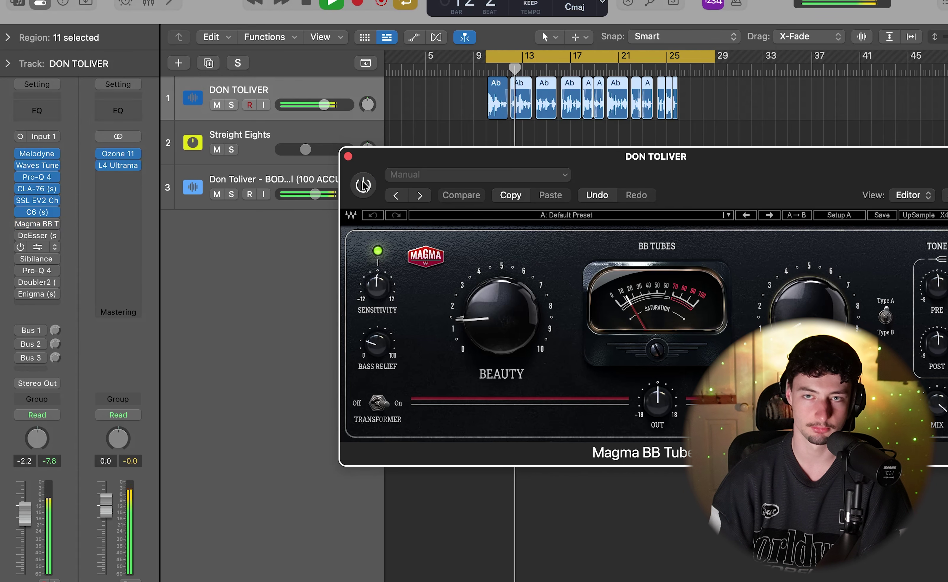
left_click(363, 185)
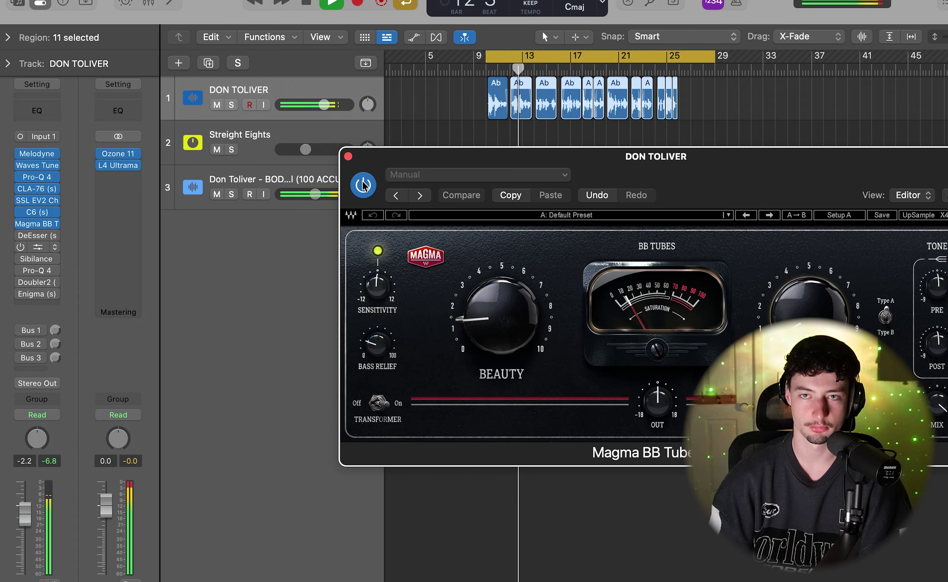
left_click(349, 156)
key("space")
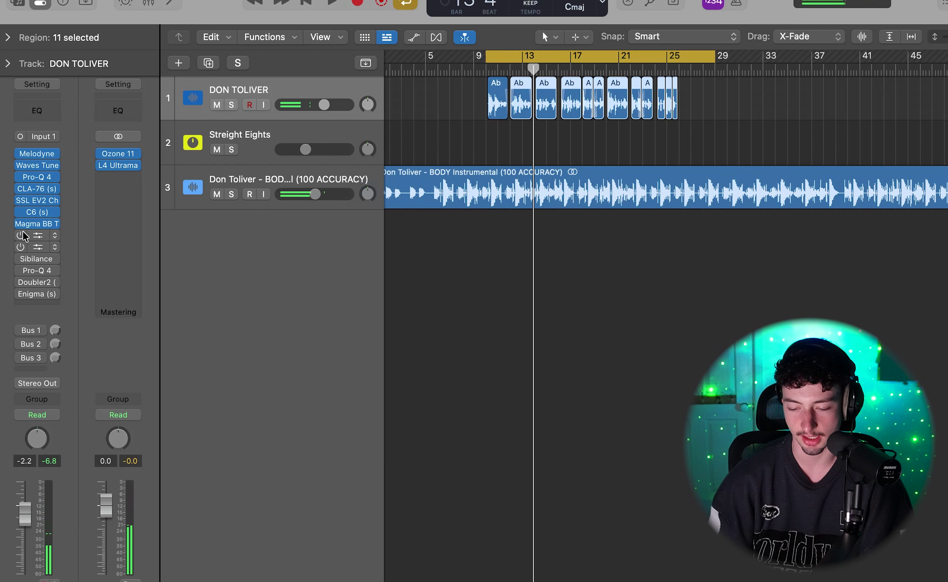
- Turn on and open the DeEsser on the DON TOLIVER track, audition the vocal through it and close the plug-in
left_click(20, 235)
left_click(37, 235)
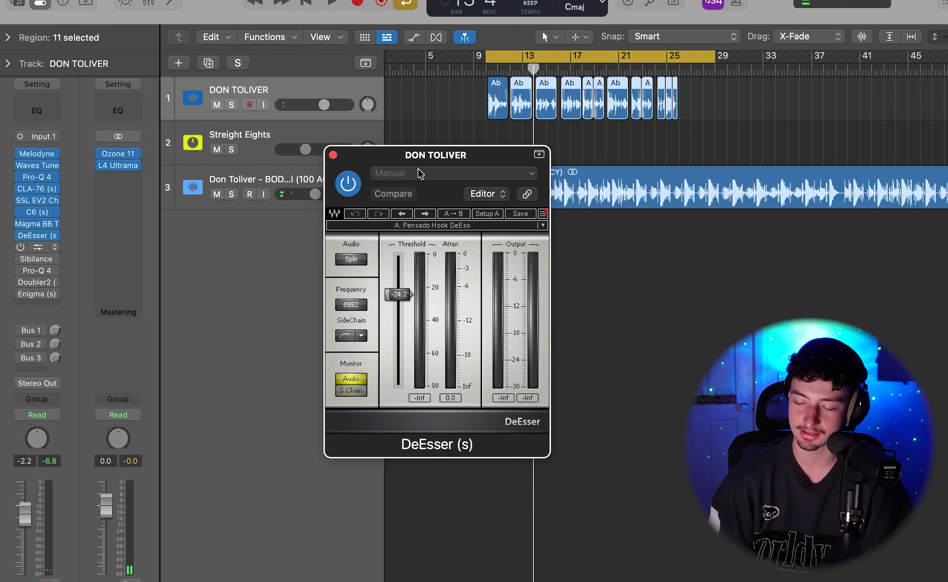
left_click_drag(420, 174, 508, 166)
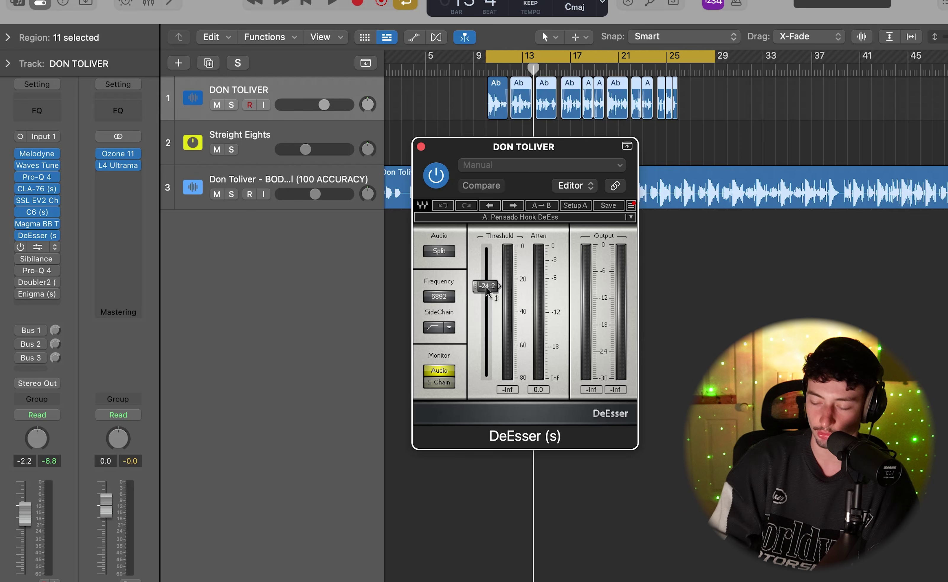
key("space")
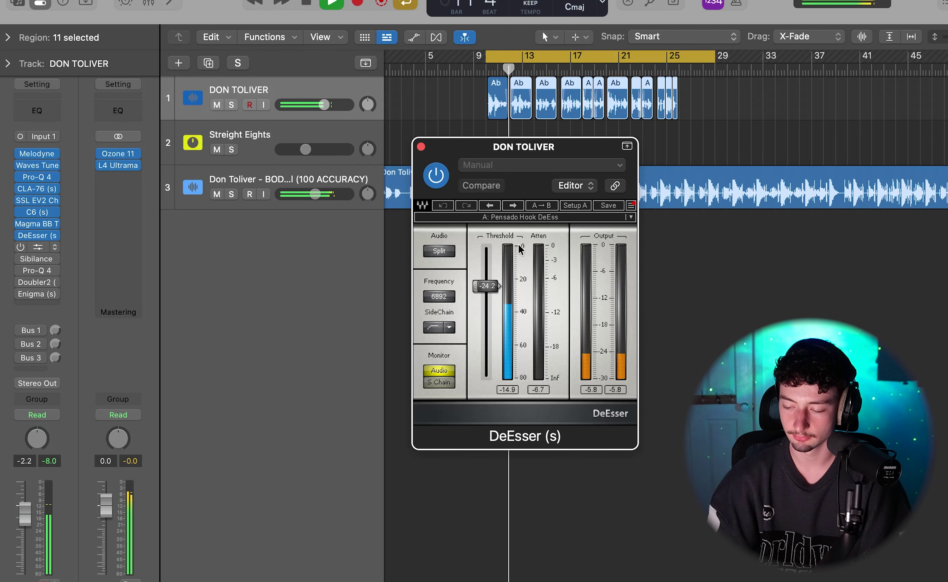
key("space")
left_click(421, 147)
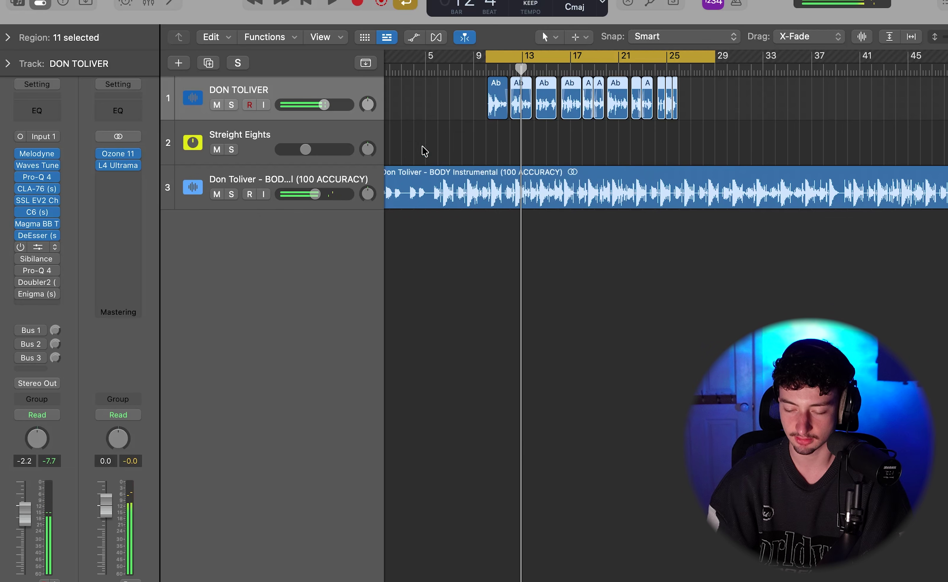
- Turn on and open PuigTec EQP1A, audition the vocal over the instrumental through it, then close the plug-in
left_click(45, 249)
left_click_drag(666, 197, 650, 168)
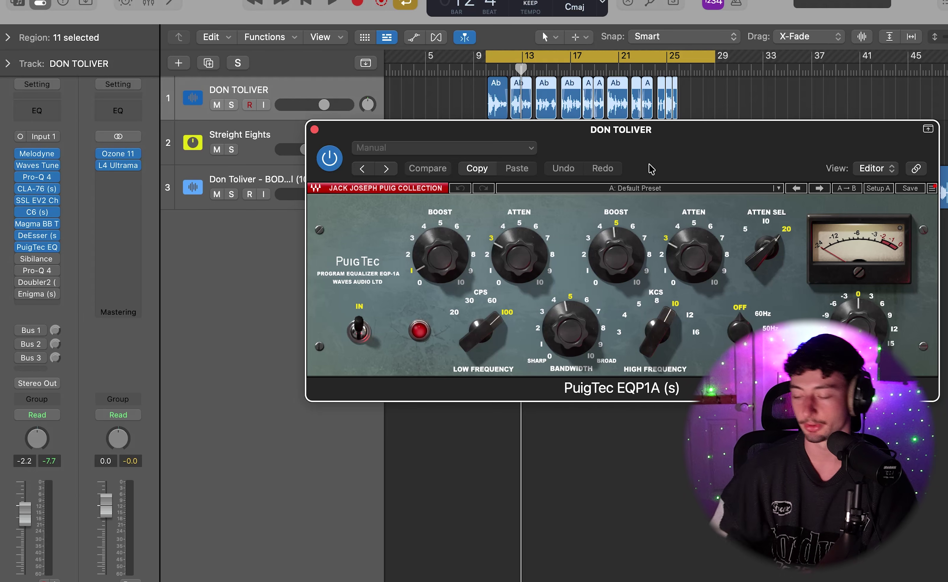
key("space")
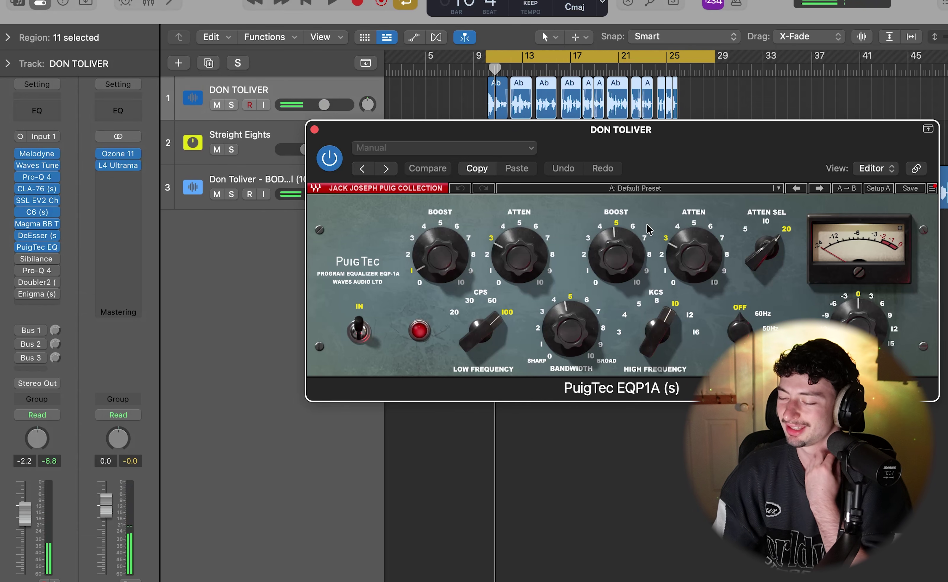
mouse_move(543, 246)
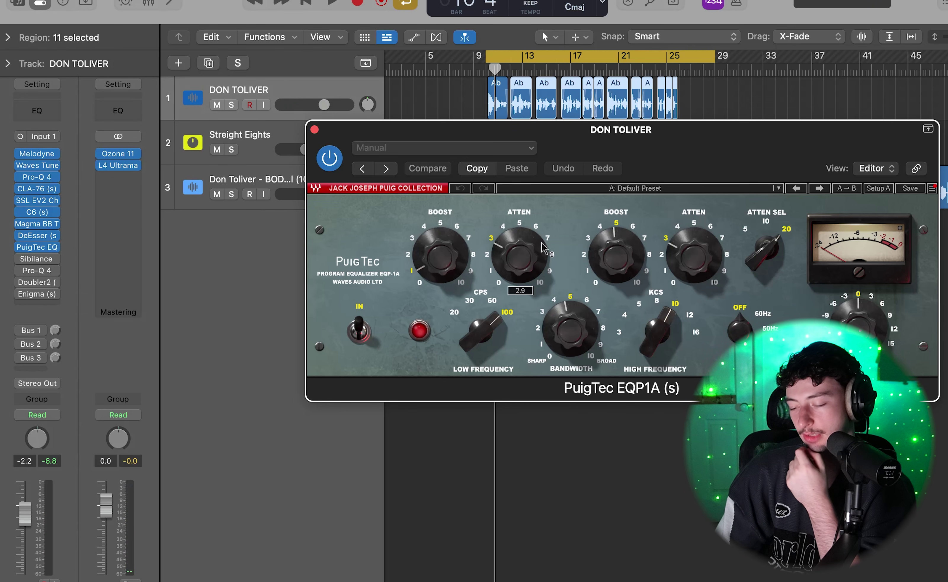
key("space")
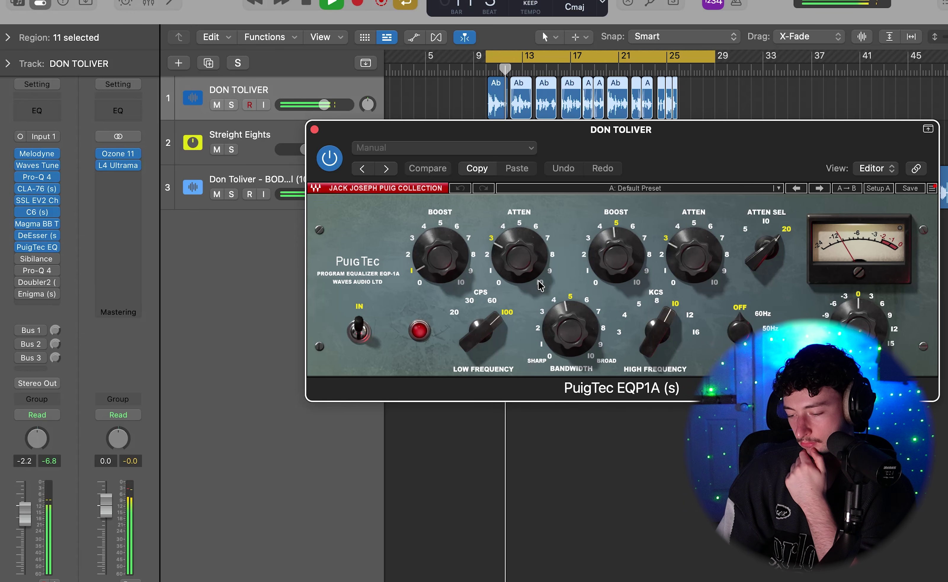
key("space")
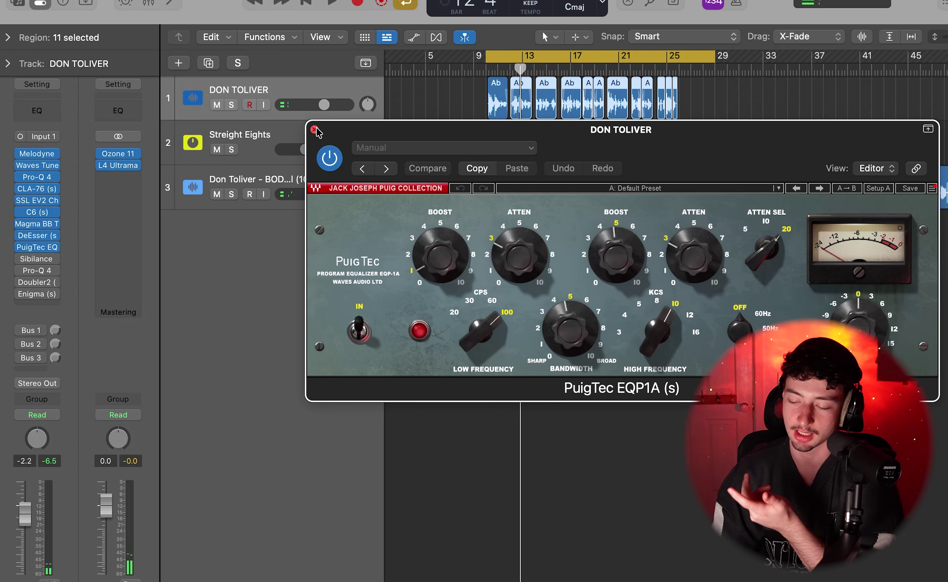
left_click(314, 129)
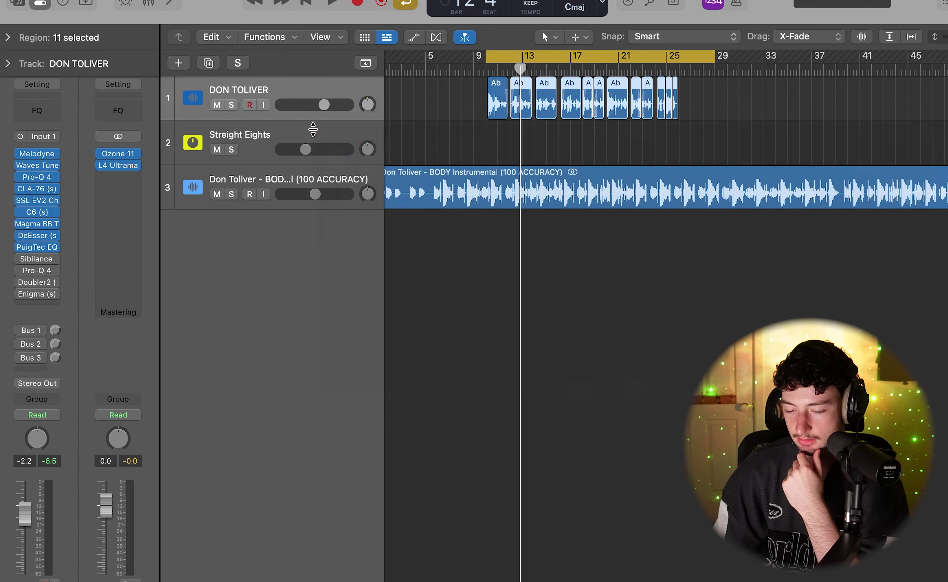
- Turn on and open Sibilance, audition the vocal through it and close the plug-in
left_click(36, 259)
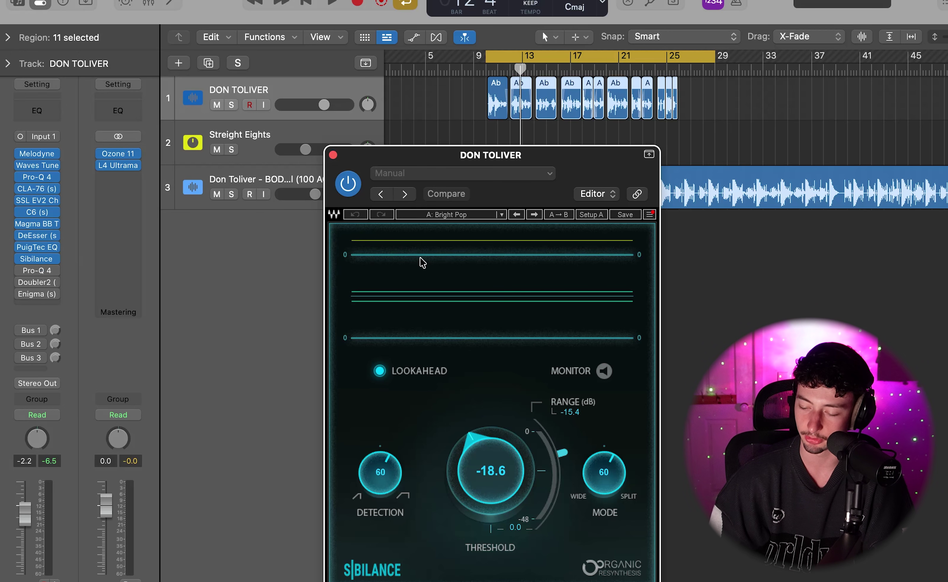
key("space")
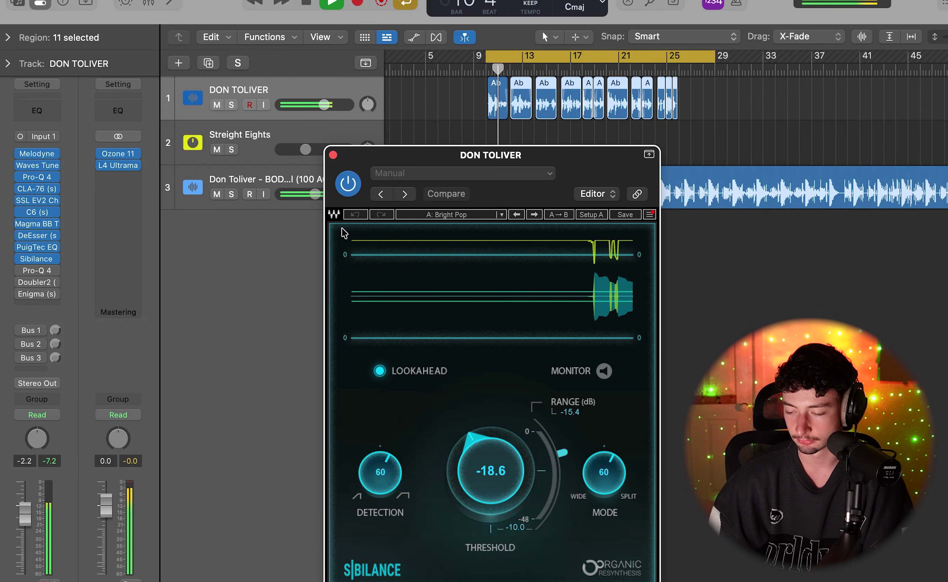
left_click(333, 155)
- Turn on and open the second Pro-Q 4, below Sibilance, and audition its 23288 Hz shelf band in solo
left_click(36, 270)
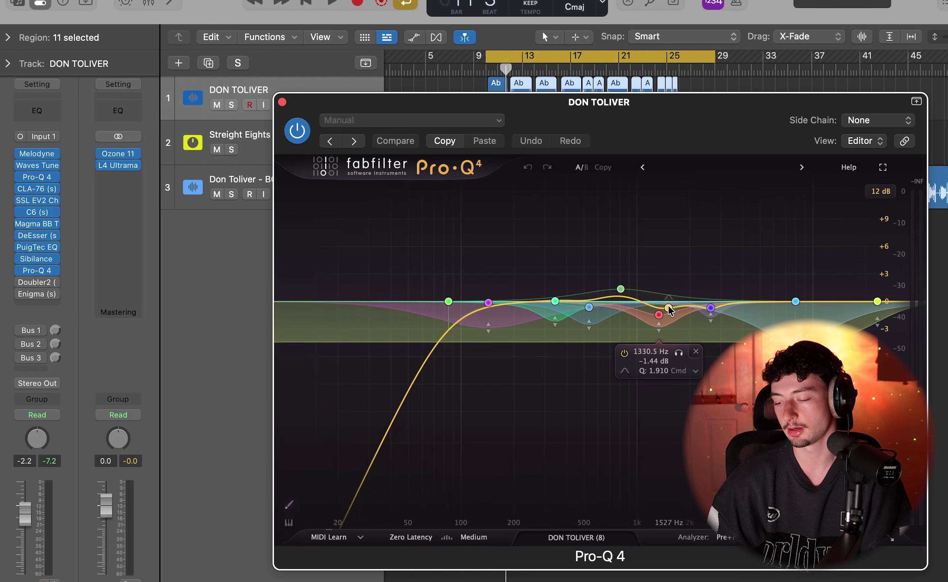
left_click(881, 327)
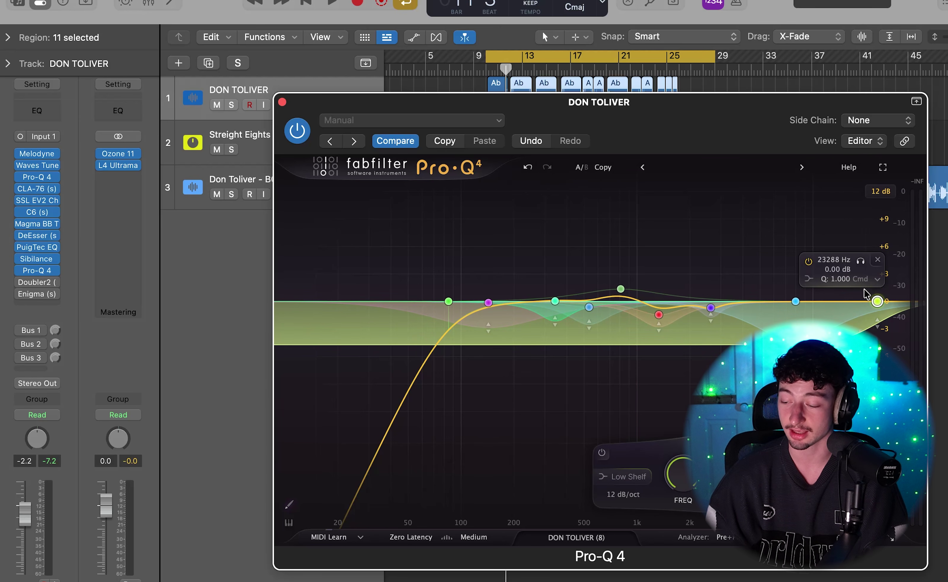
left_click(861, 262)
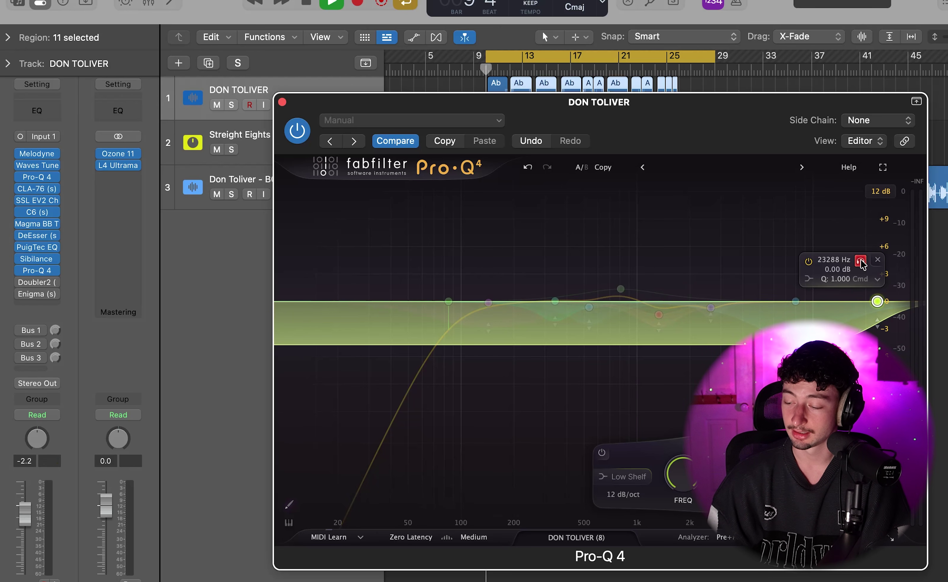
key("space")
key("space")
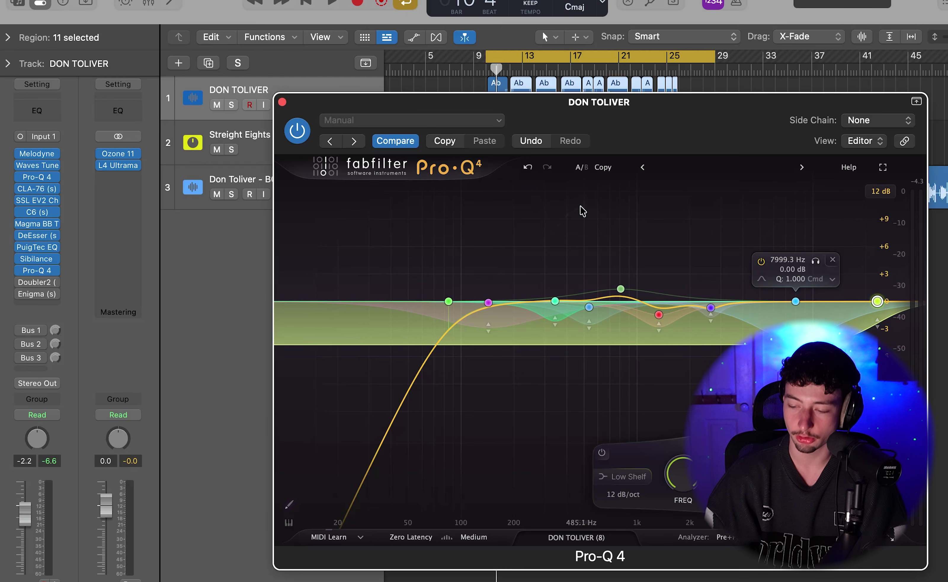
- Inspect the second Pro-Q 4's individual low, mid and high bands, playing the vocal to watch its dynamic bands
mouse_move(659, 315)
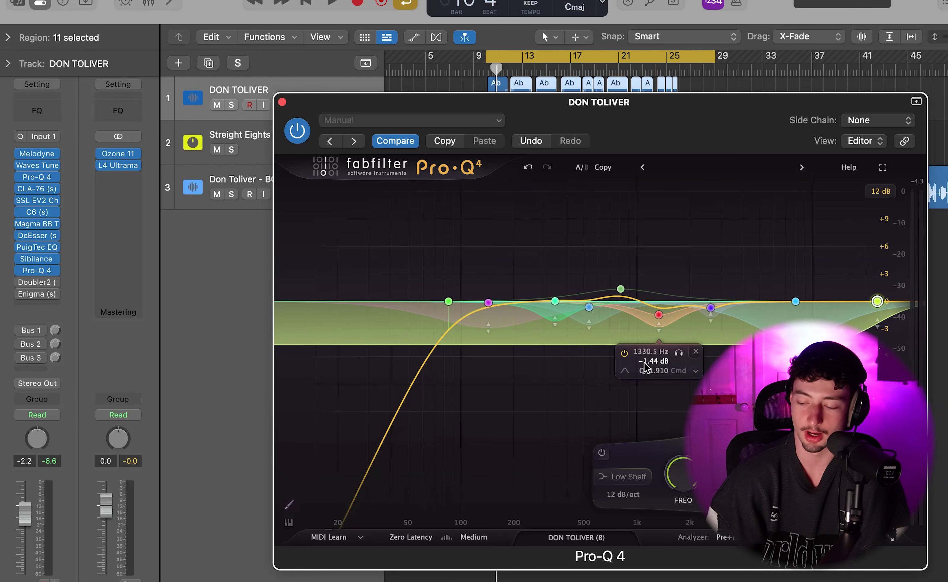
mouse_move(479, 315)
key("space")
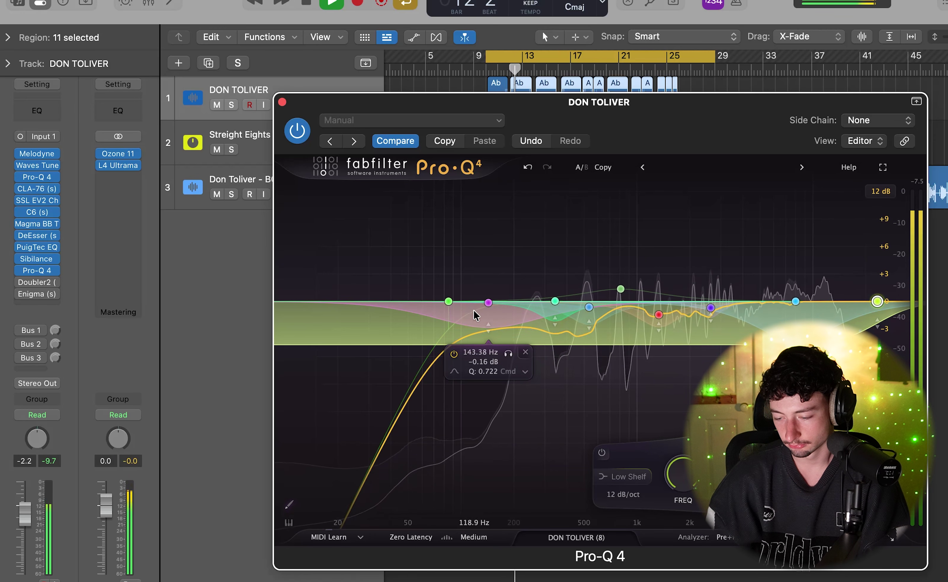
mouse_move(560, 311)
key("space")
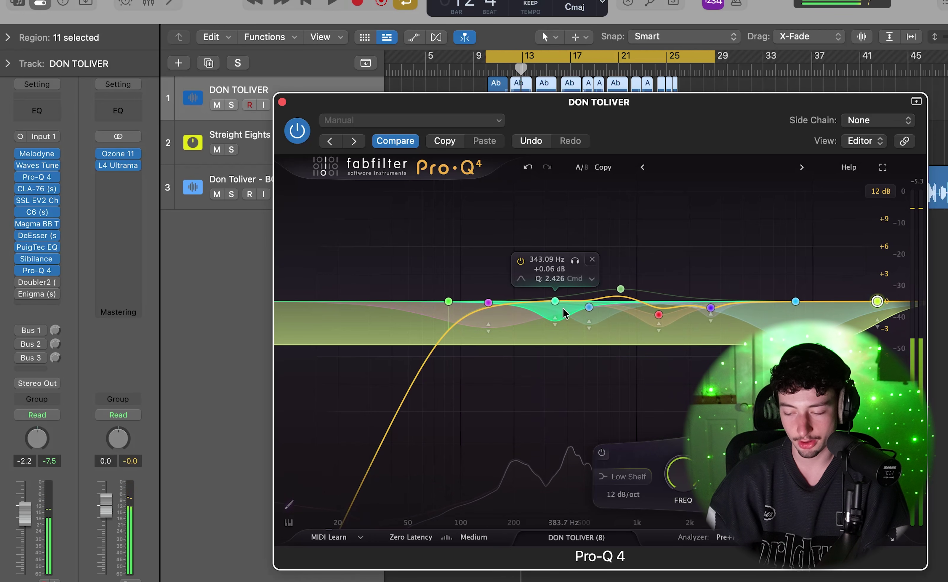
mouse_move(613, 299)
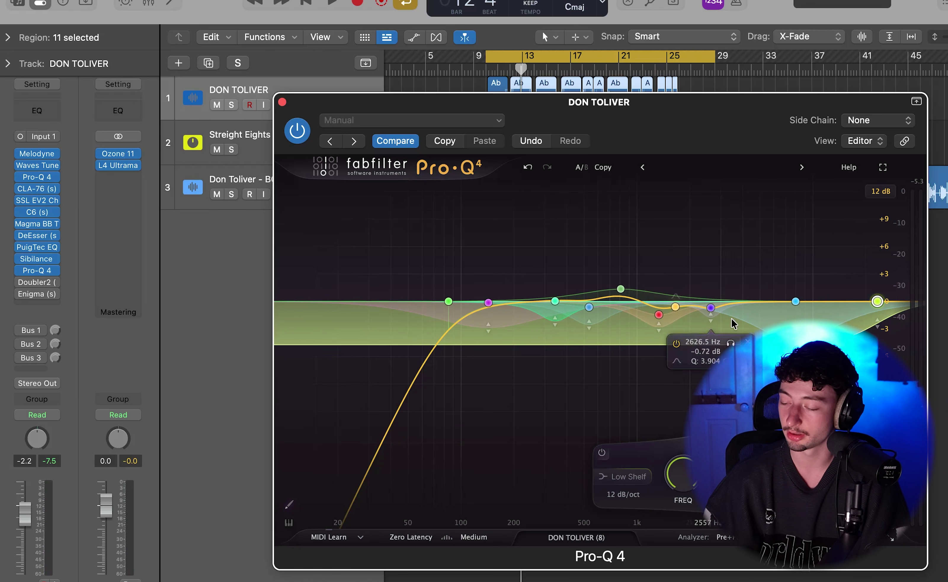
mouse_move(871, 328)
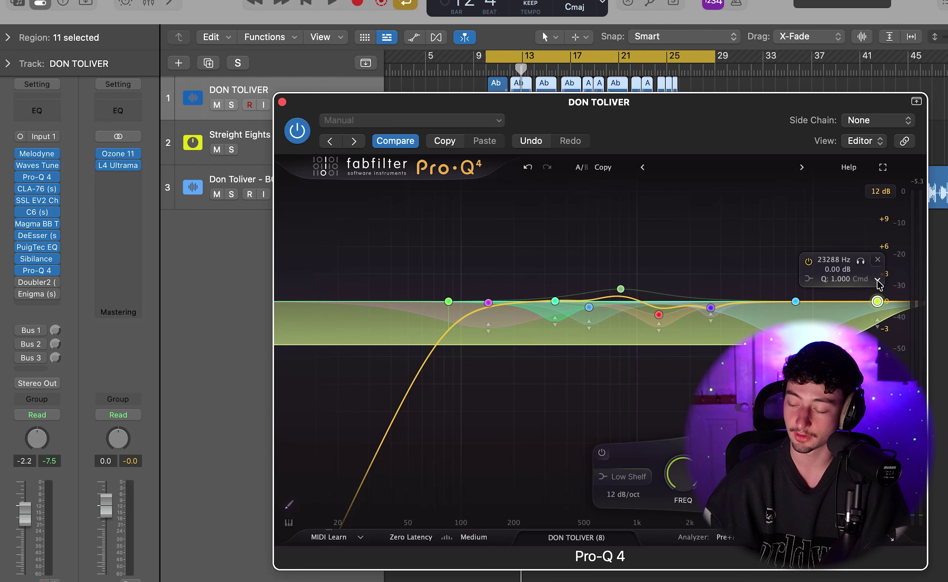
- Solo the 23288 Hz shelf band again during playback, unsolo it to hear the full EQ, and close Pro-Q 4
left_click(861, 261)
key("space")
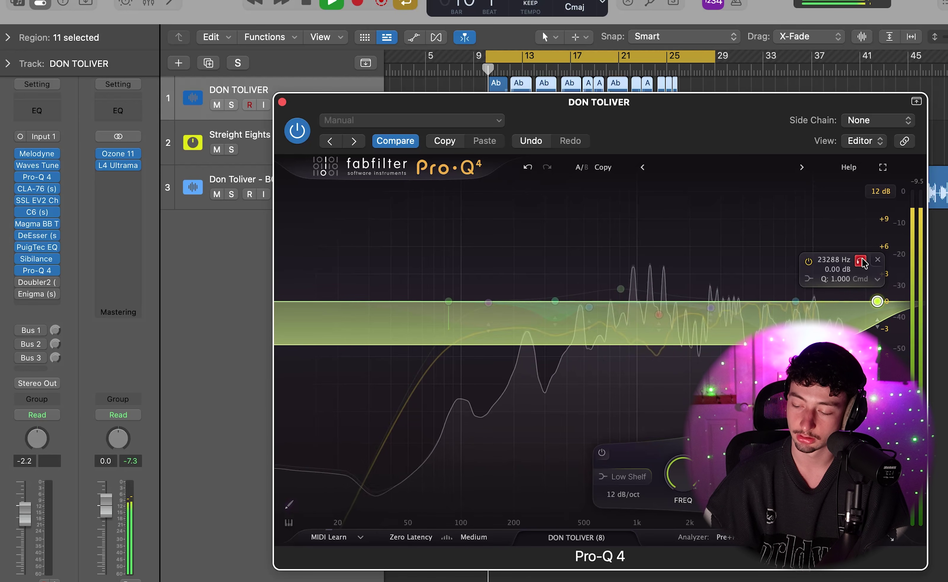
left_click(860, 260)
mouse_move(597, 319)
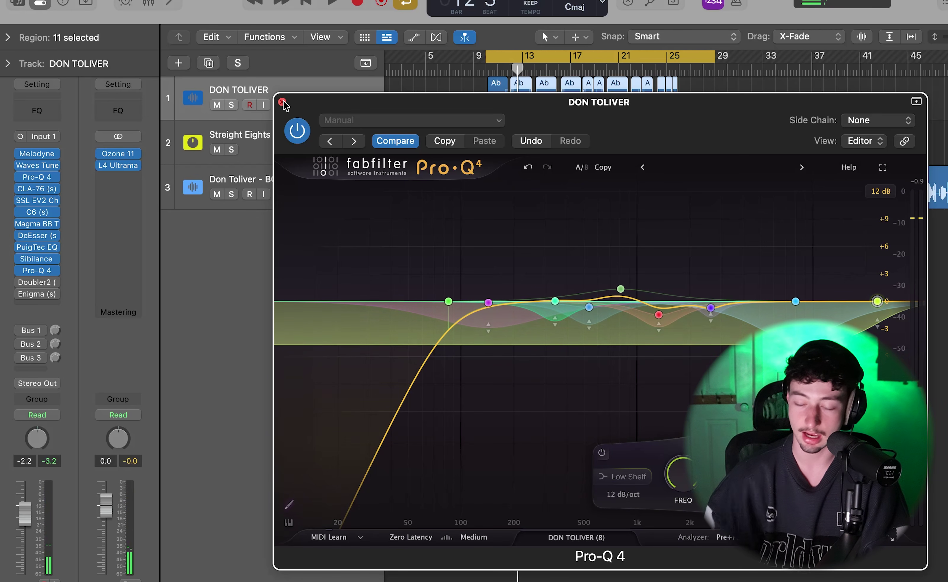
left_click(283, 103)
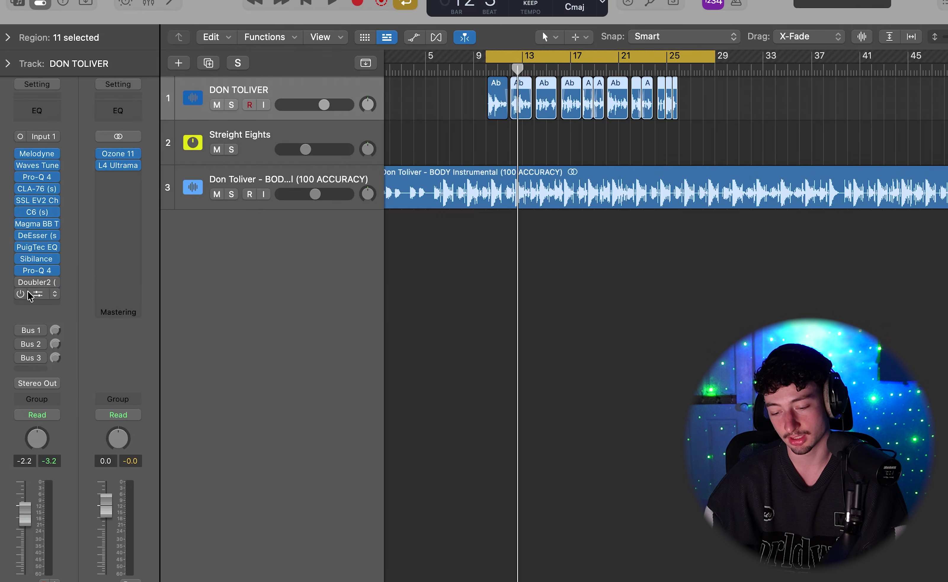
- Turn on and open Doubler2 with the Basic Doubler preset, audition the vocal through it and close the plug-in
left_click(36, 271)
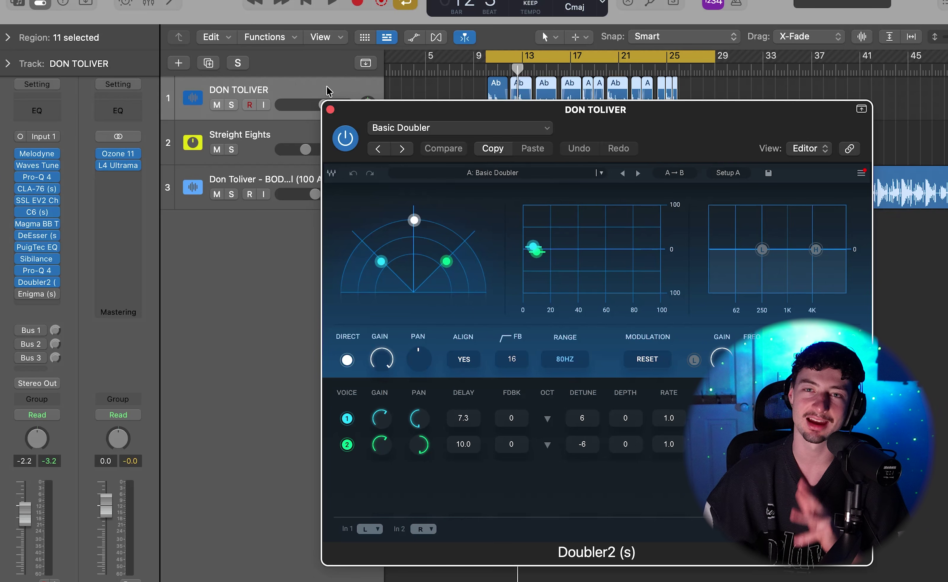
key("space")
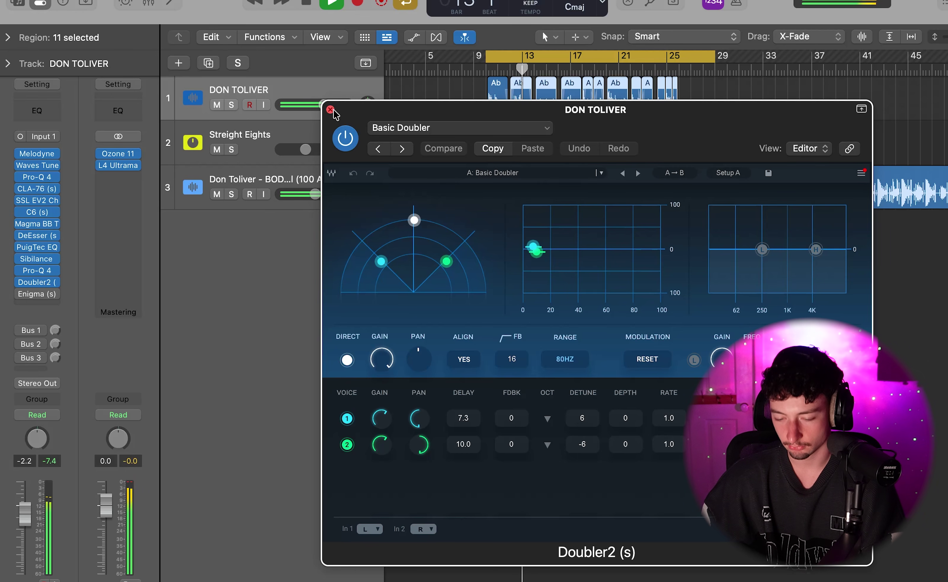
key("space")
left_click(330, 110)
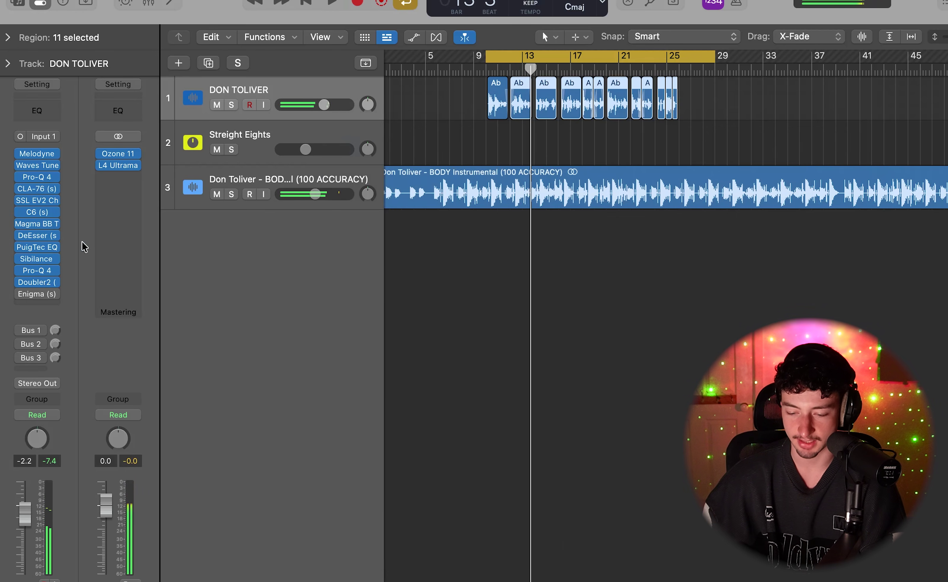
- Turn on and open Enigma with the Another Cheap Reverb preset, audition the vocal through it and close the plug-in
left_click(42, 296)
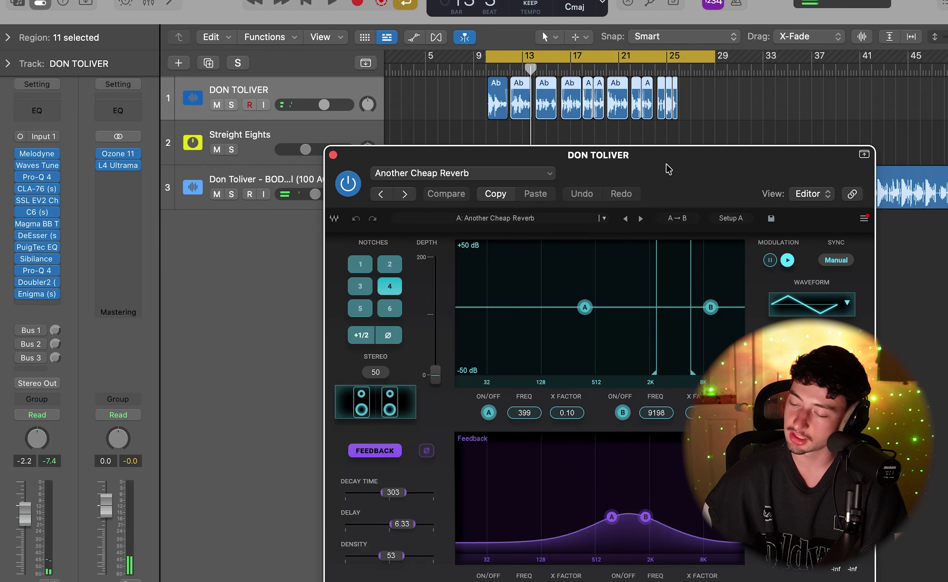
left_click_drag(664, 161, 655, 122)
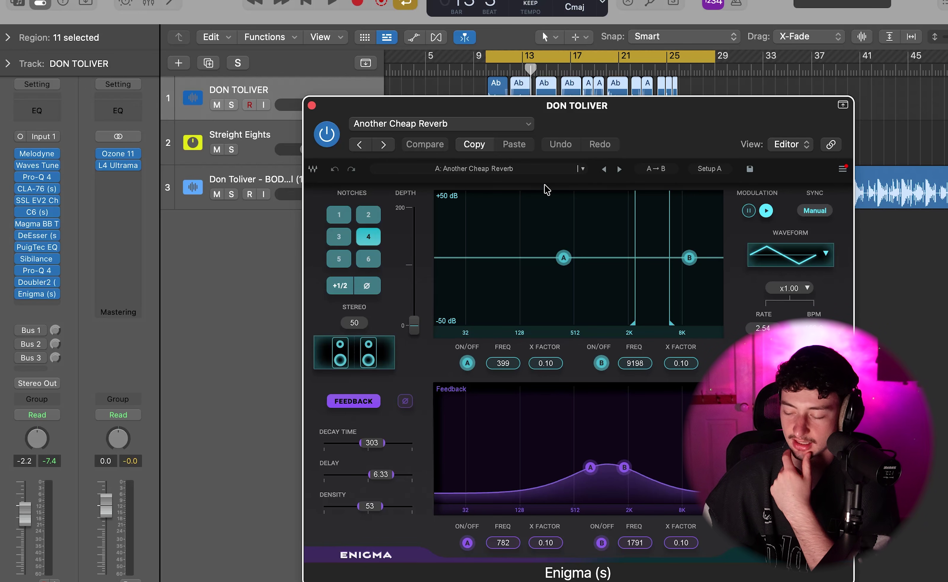
key("space")
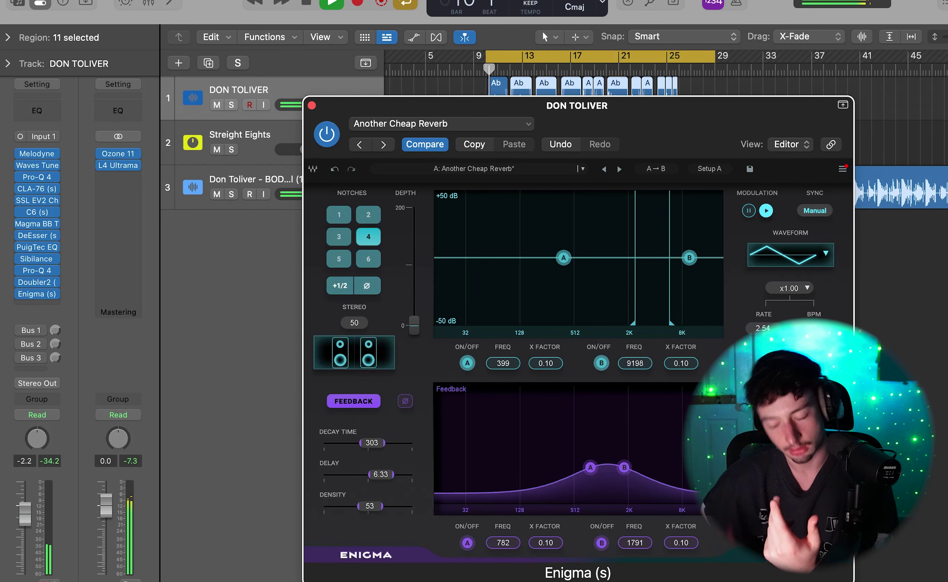
key("space")
key("space")
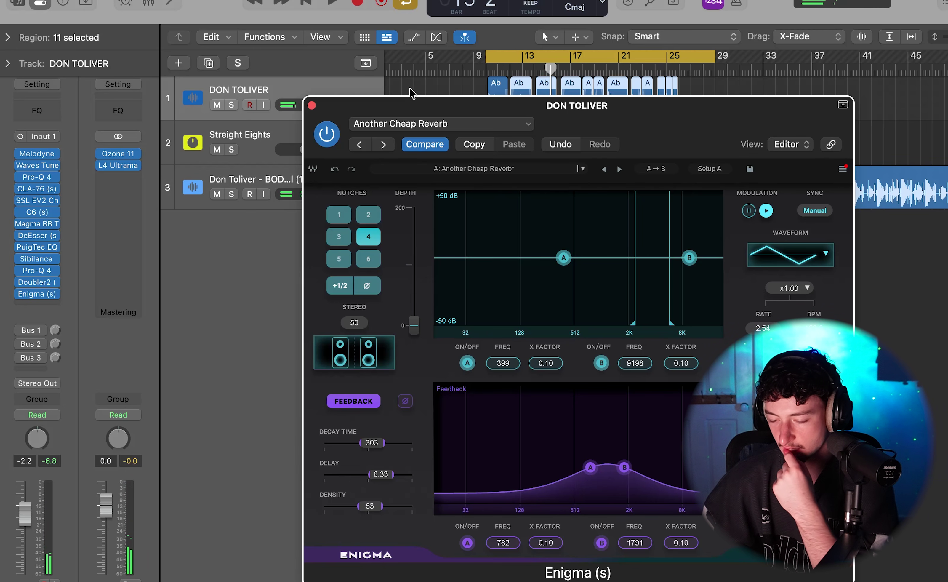
left_click(312, 106)
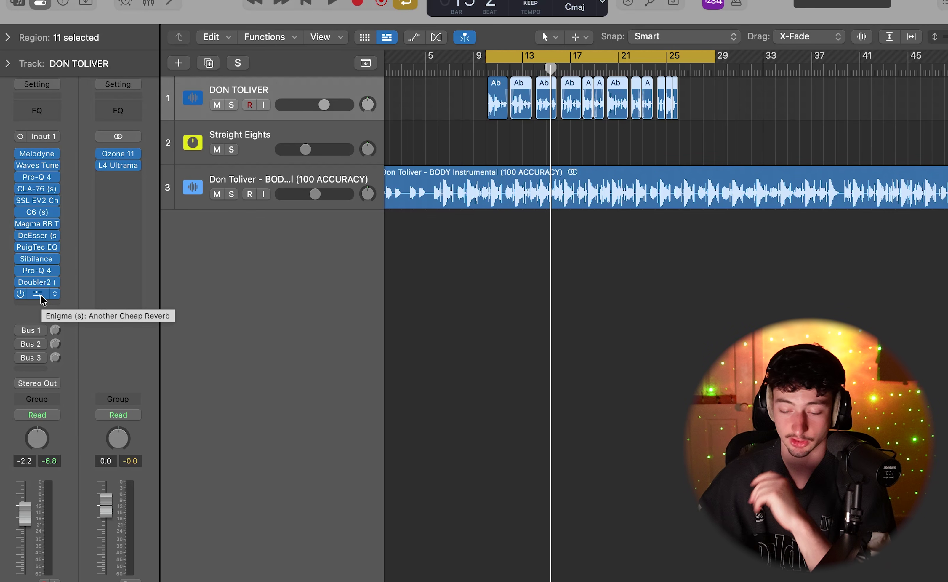
- Enable the vocal's Bus 1 and Bus 2 sends, then open Stellar Echo SD-201 on the Bus 2 channel for auditioning
left_click(56, 330)
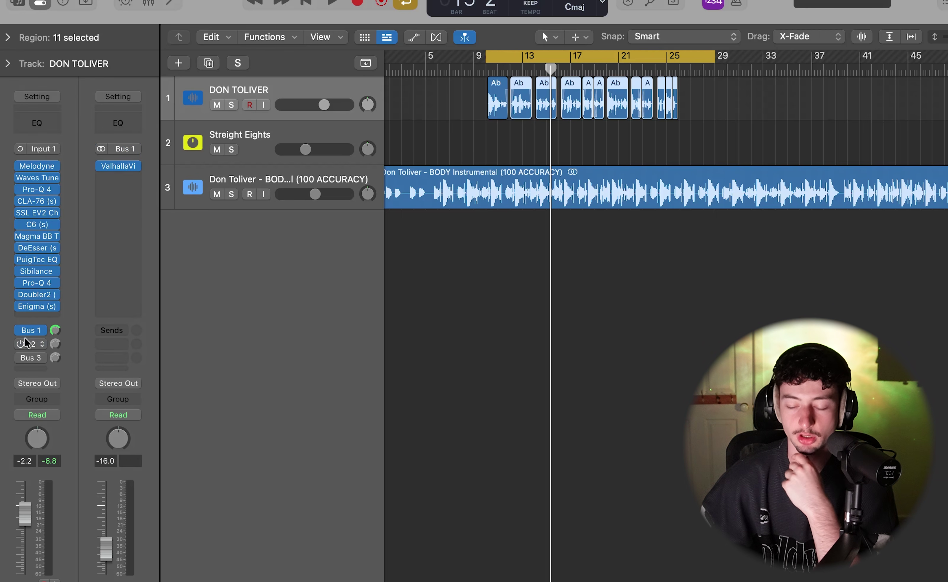
left_click(55, 345)
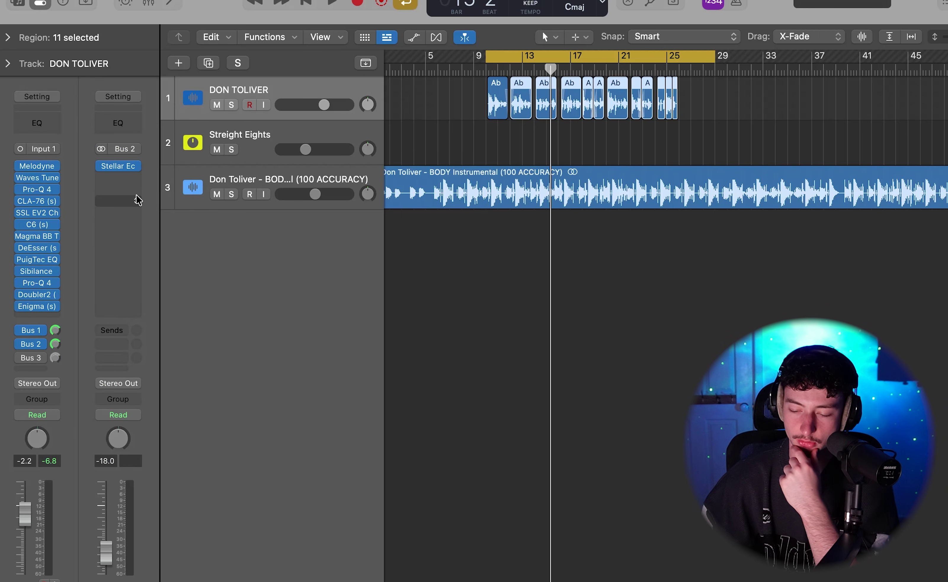
left_click(118, 165)
left_click_drag(698, 181, 548, 66)
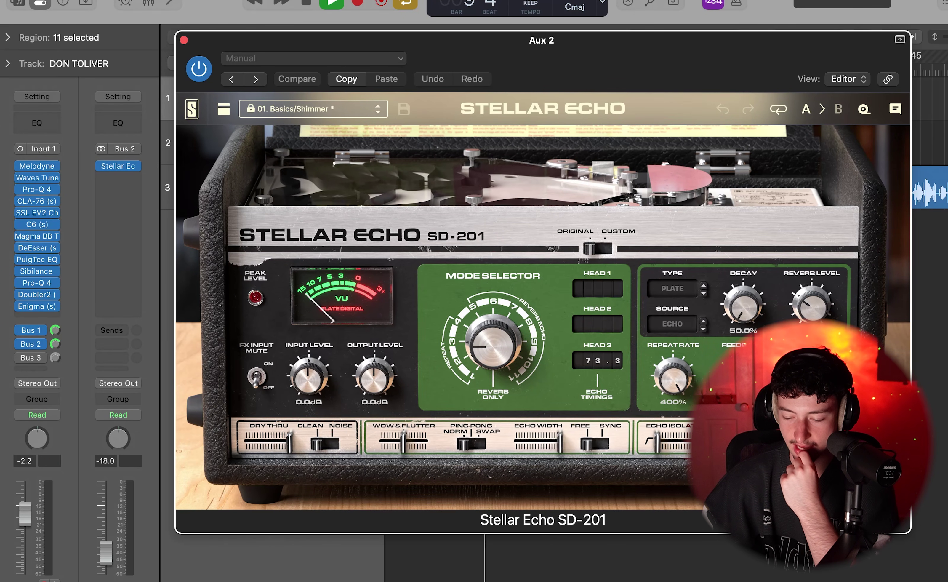
- Audition the vocal through Stellar Echo SD-201 with the Shimmer preset on the Bus 2 channel and close the plug-in
left_click(123, 538)
key("space")
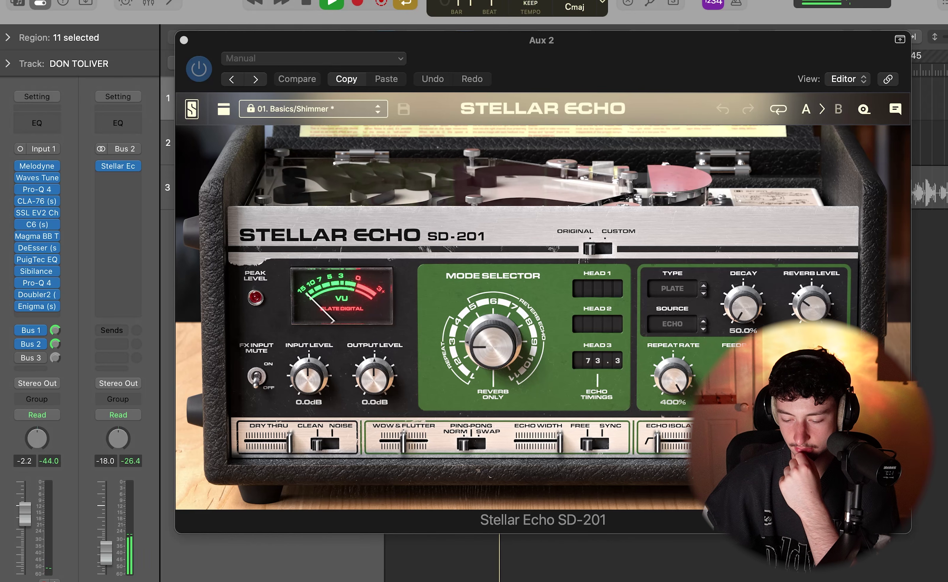
key("space")
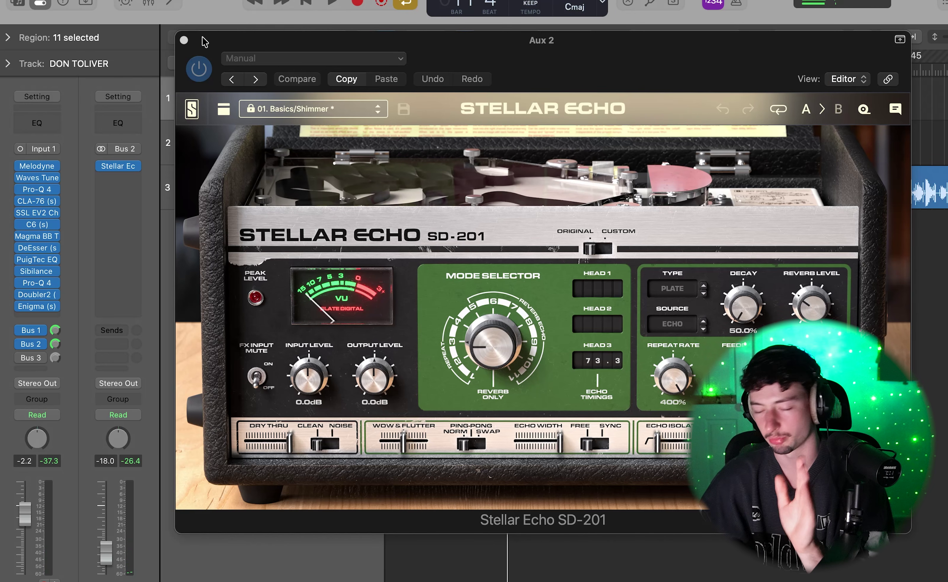
left_click(186, 42)
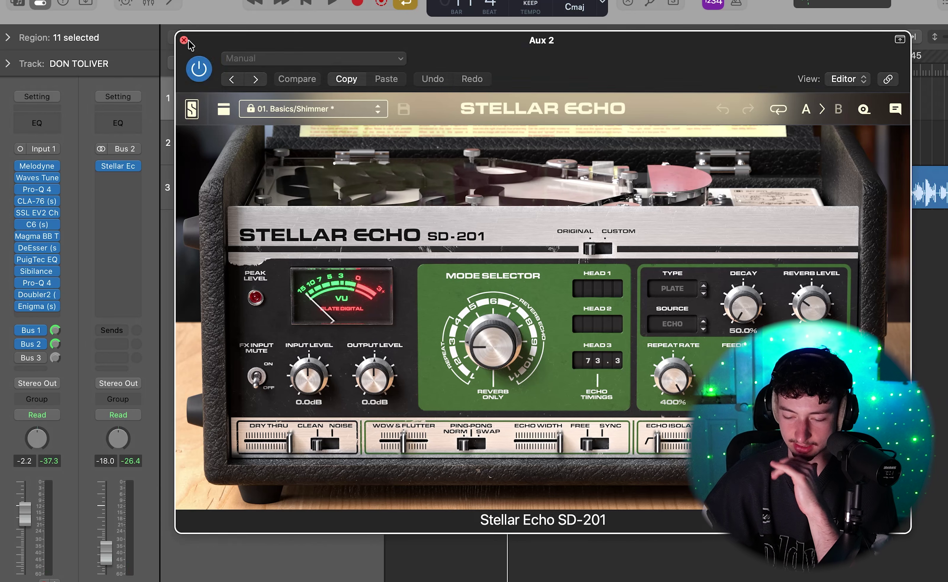
- Enable the vocal's Bus 3 send, then solo the Streight Eights track and play it
left_click(54, 360, "alt")
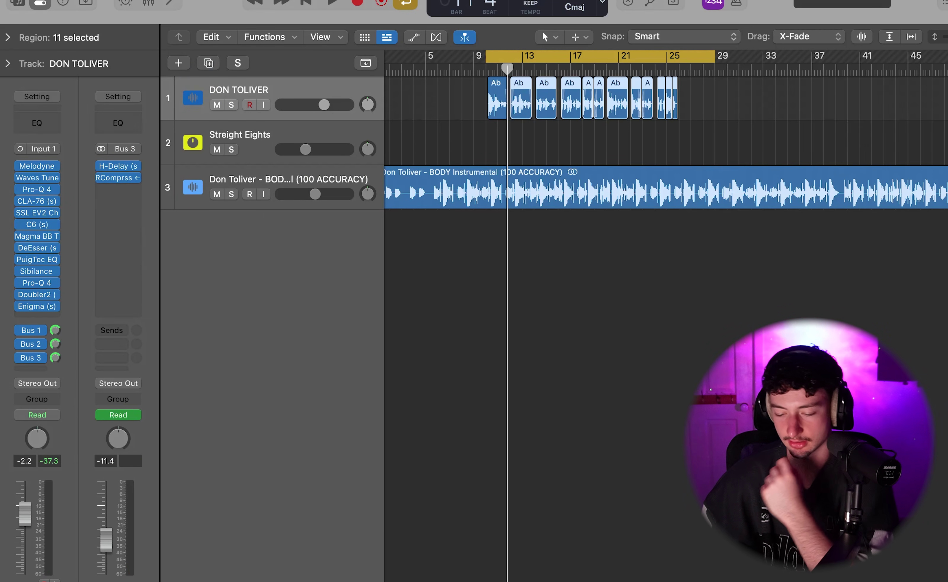
left_click(231, 149)
key("space")
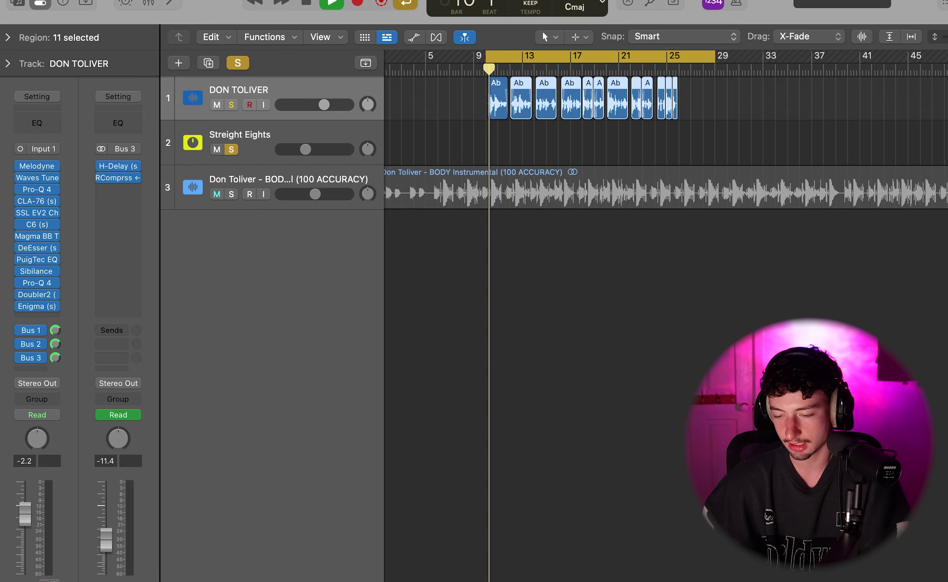
- Inspect RCompressor and its Audio 19 side chain on the Bus 3 channel during playback, then close it and stop
left_click(119, 178)
left_click_drag(487, 159, 571, 79)
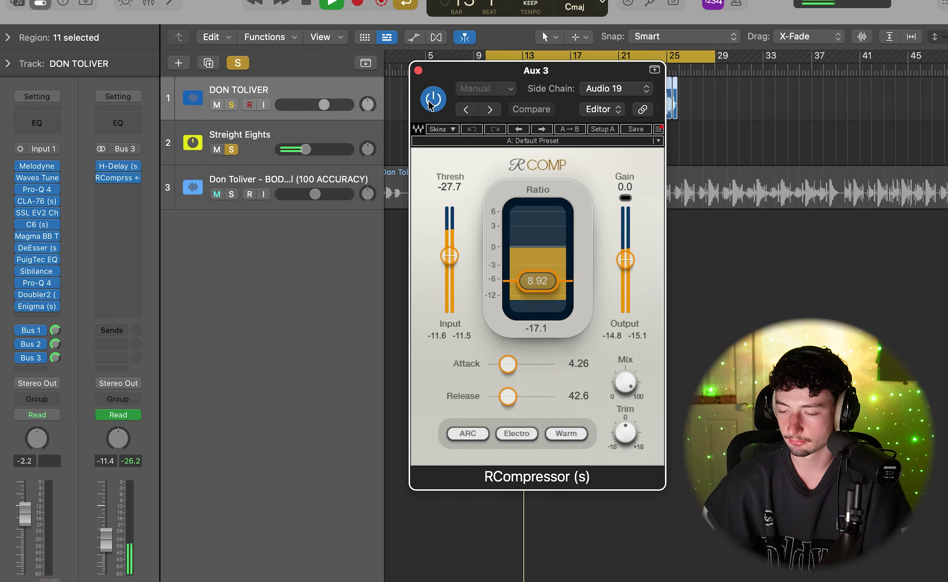
left_click(419, 69)
key("space")
- Set the cycle range to bars 24 to 29, clear the solo and audition the delay throw in the full mix
left_click_drag(485, 50, 655, 52)
key("s")
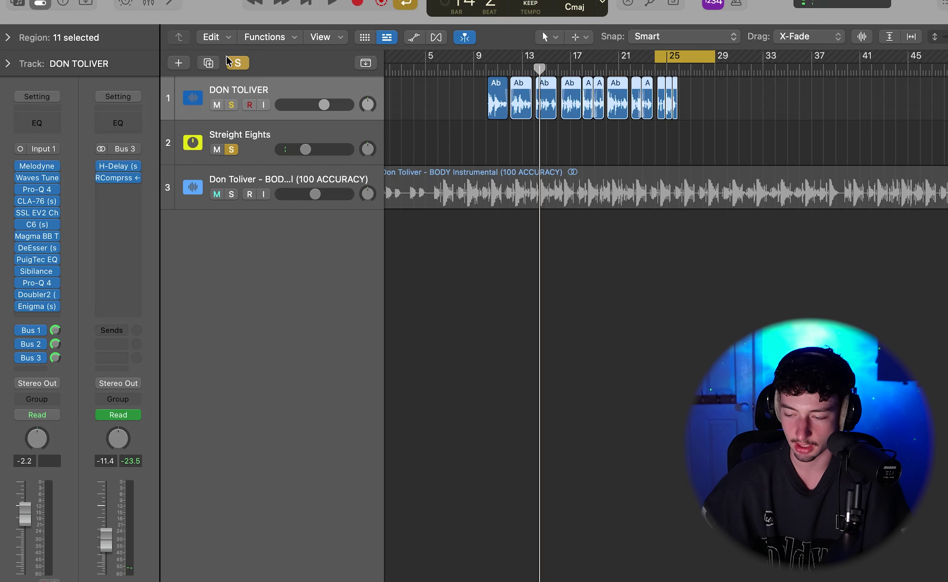
left_click(228, 62)
key("space")
key("super+Right")
key("super+Left")
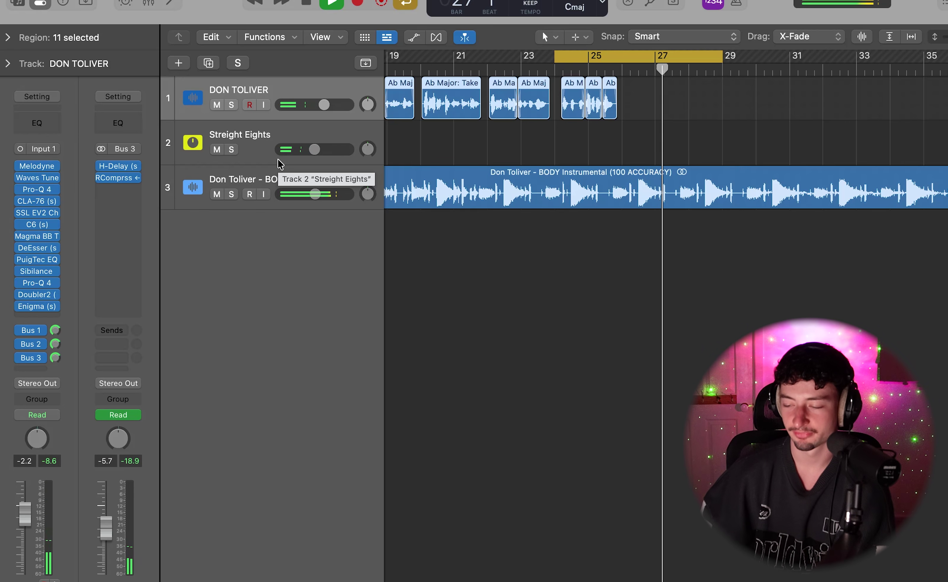
key("space")
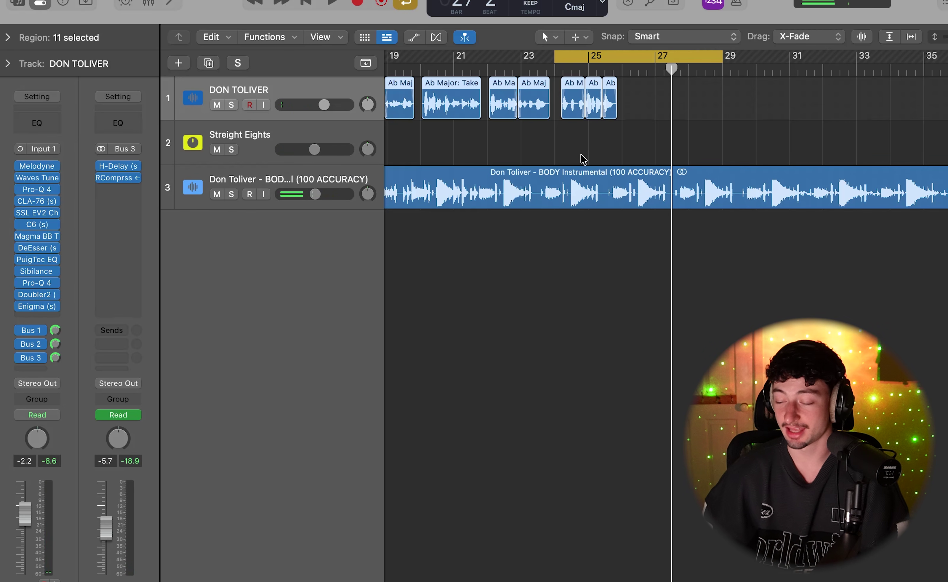
- Extend the cycle range back to bar 9 and play the full mix, with the Don Toliver BODY instrumental region selected
key("super+Left")
key("super+Left")
key("super+Left")
left_click_drag(513, 58, 432, 58)
key("space")
left_click(506, 172)
key("super+Right")
key("super+Right")
key("super+Left")
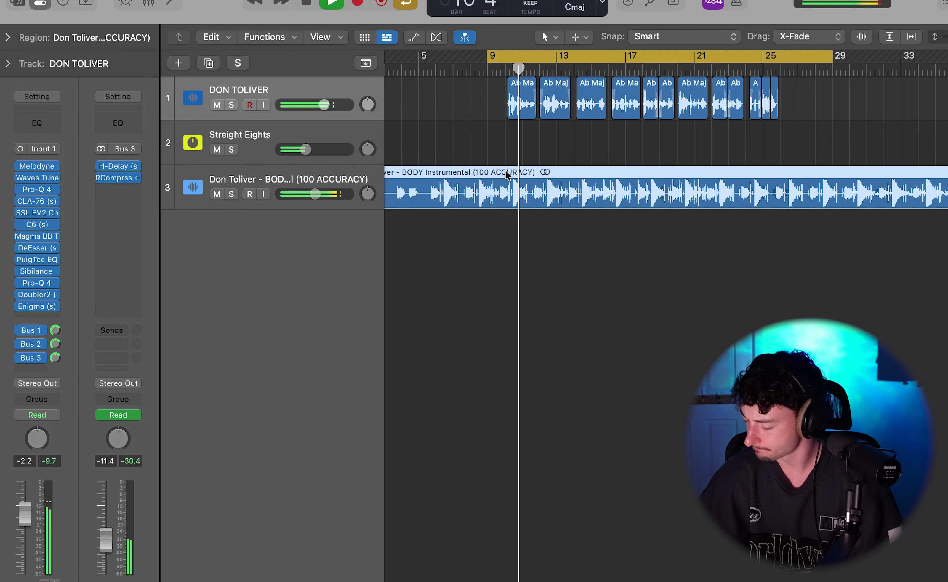